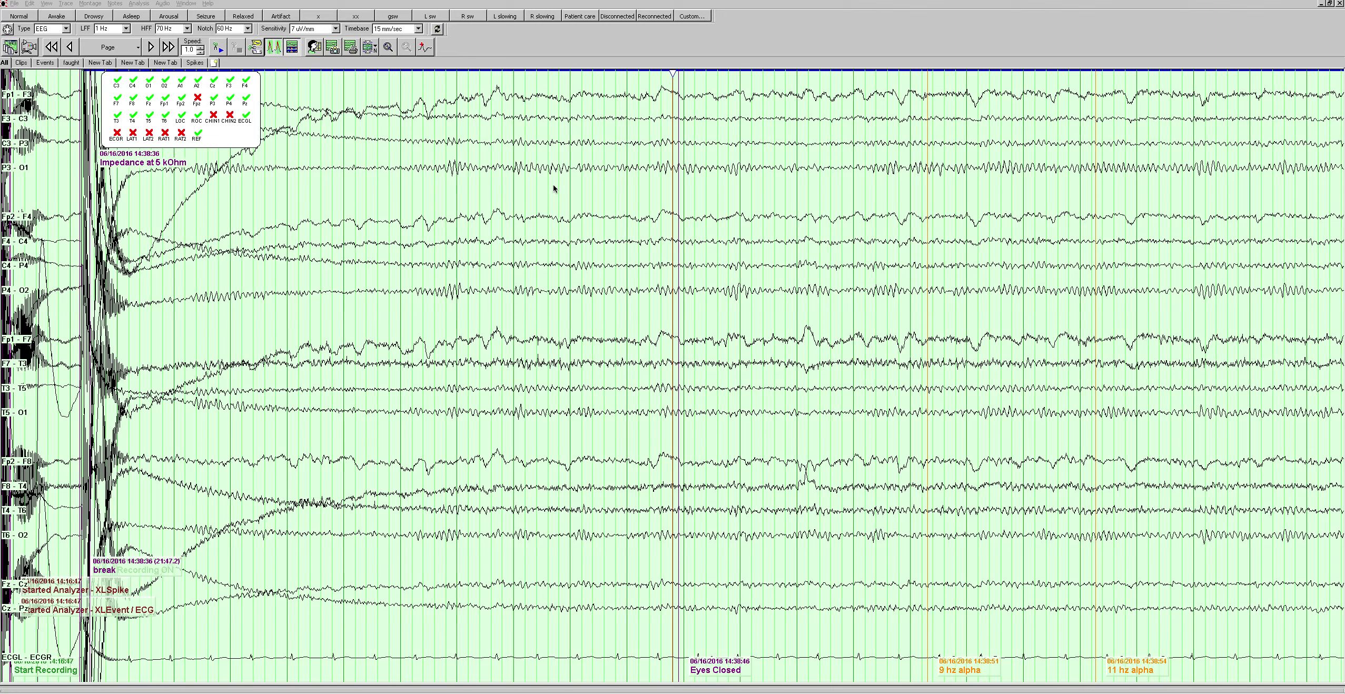
- Scroll forward from the record start to the Eyes Open annotation at 14:39:10
scroll(530, 208, down, 1)
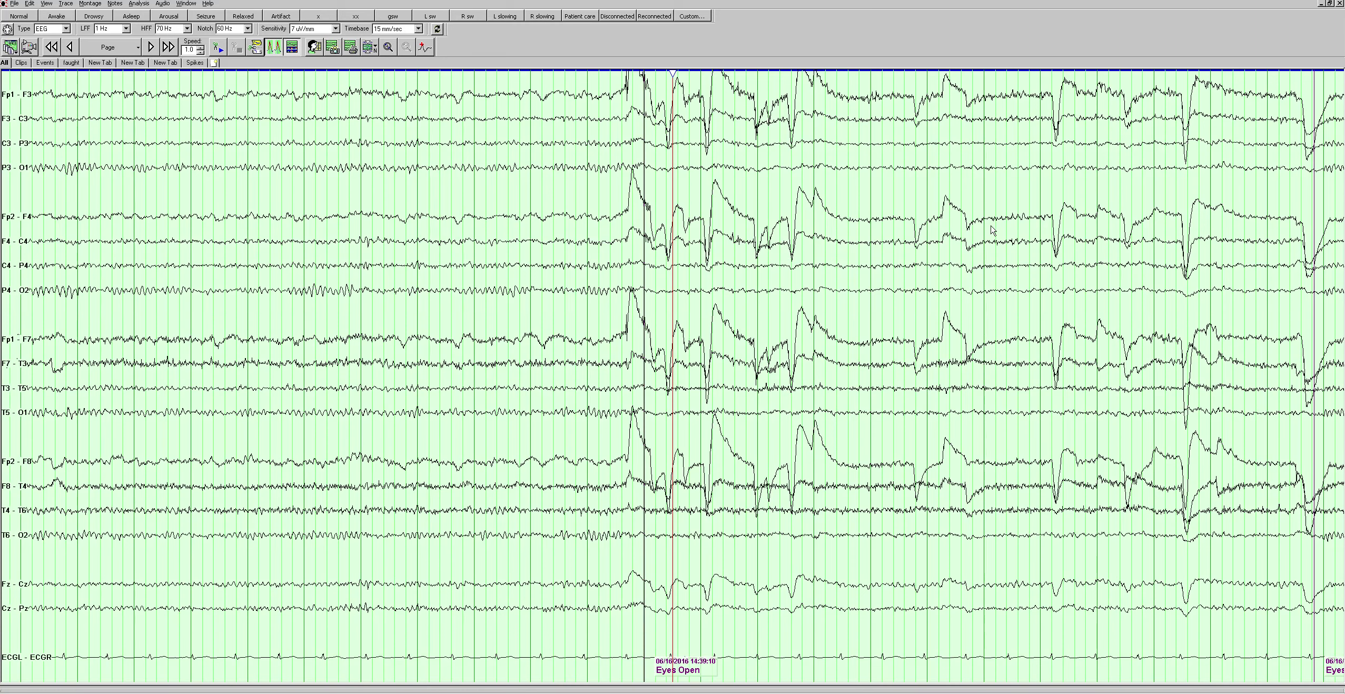
- Page forward three pages through the resting recording to the Eyes Closed marker
key(Page_Down)
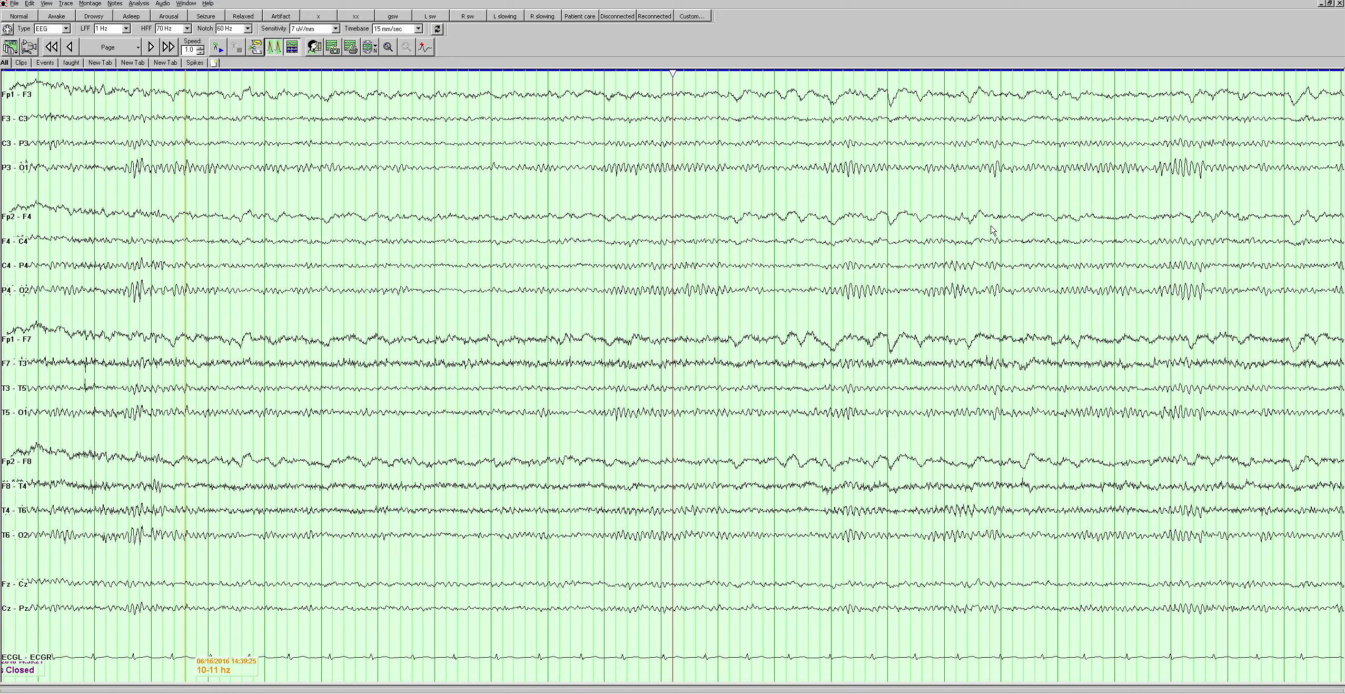
key(Page_Down)
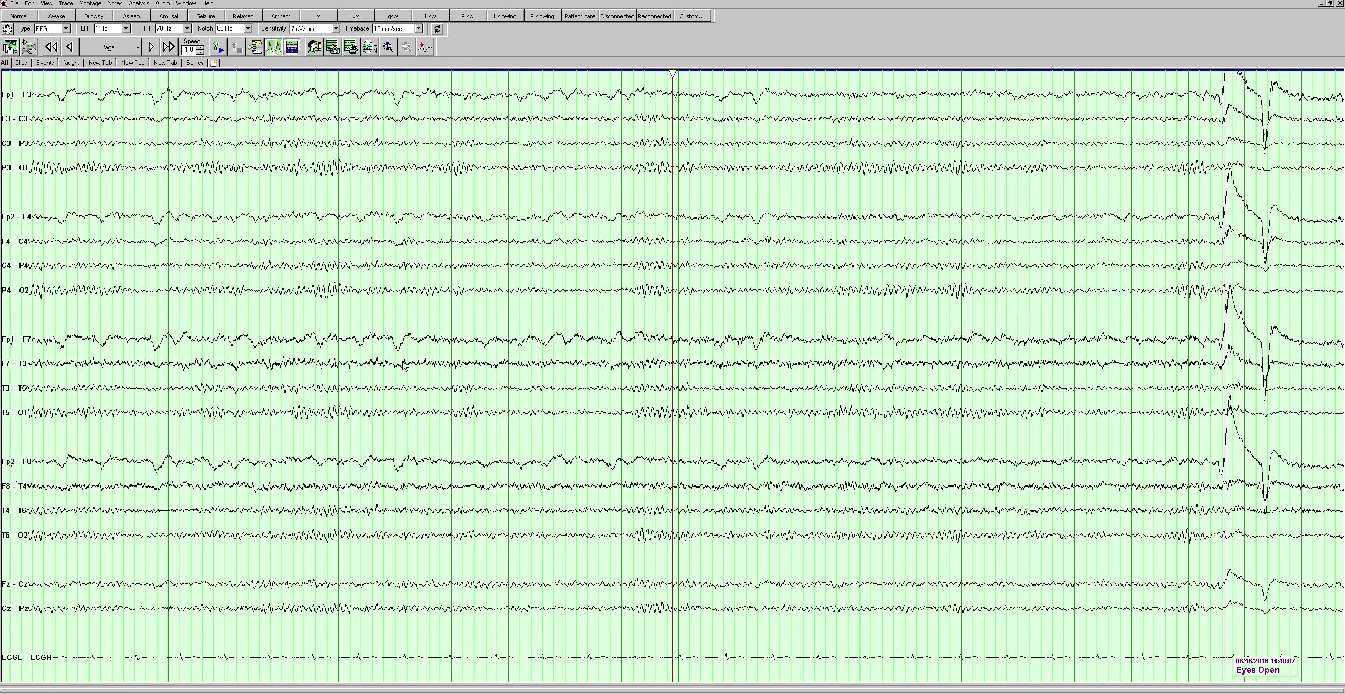
key(Page_Down)
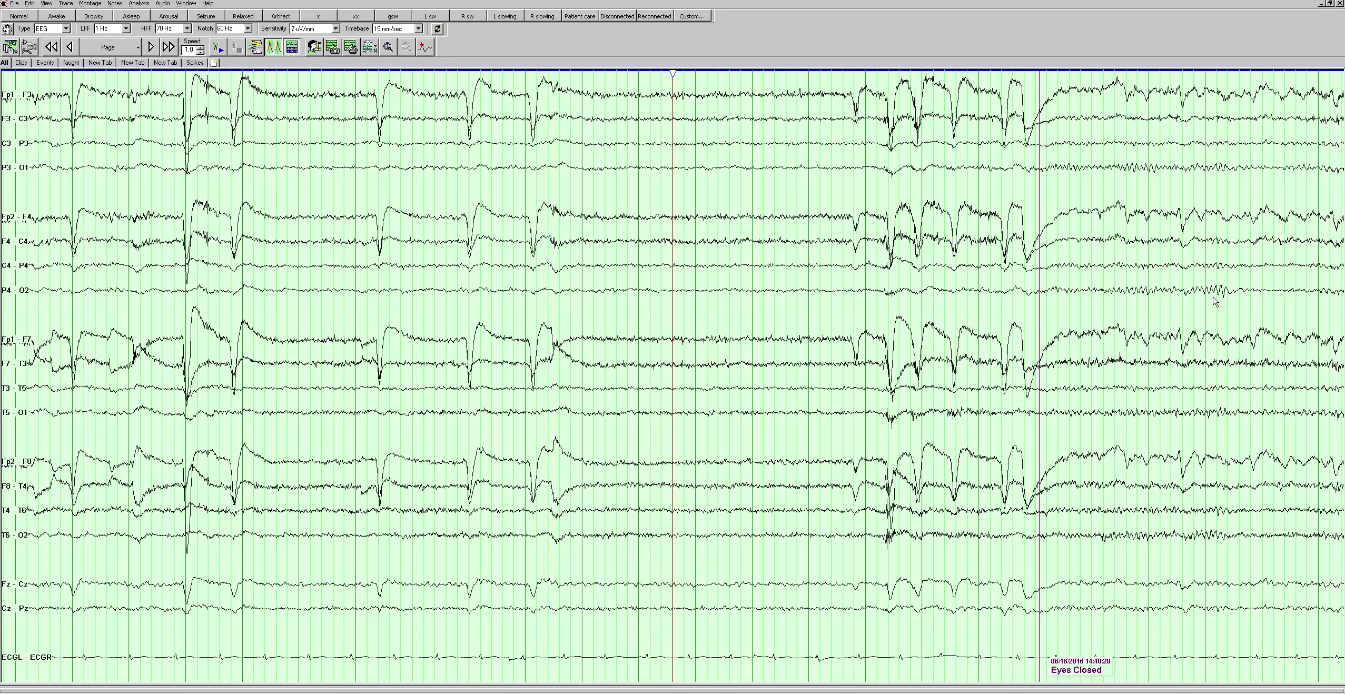
- Step from HV Begin past HV 1Min to the HV 2Min page at 14:42:35
key(Page_Down)
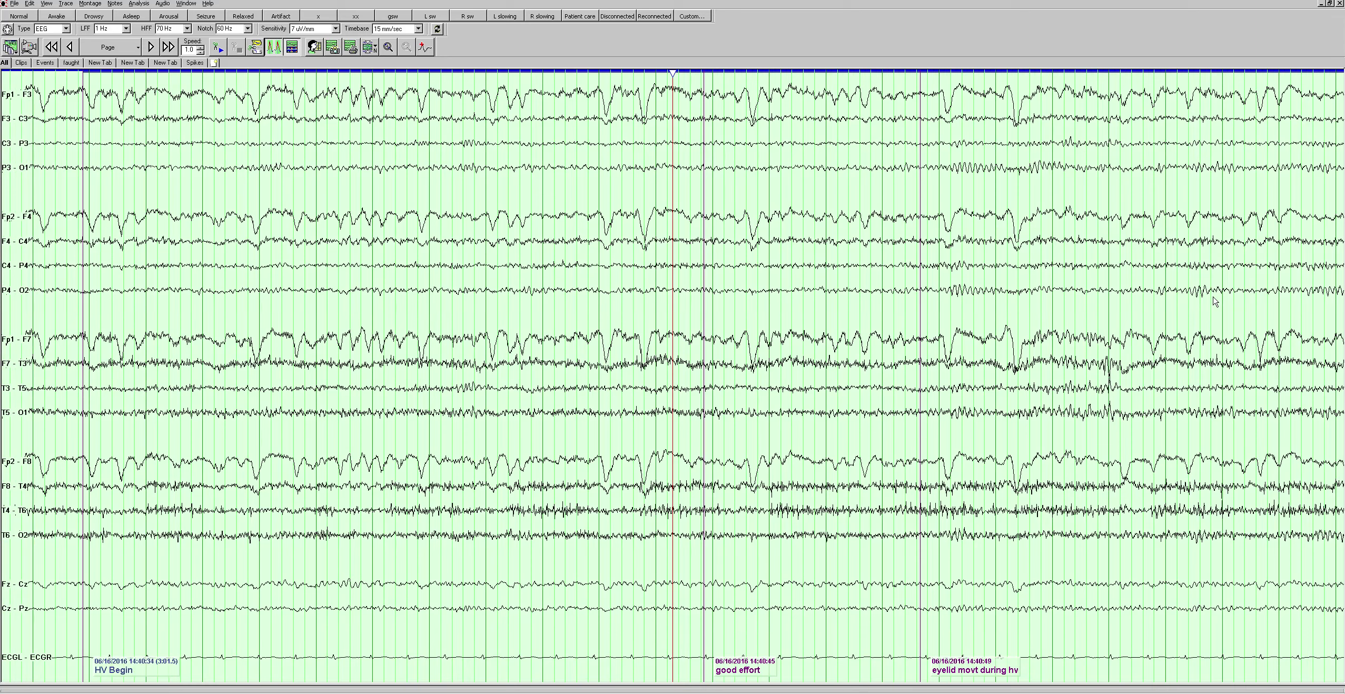
key(Page_Down)
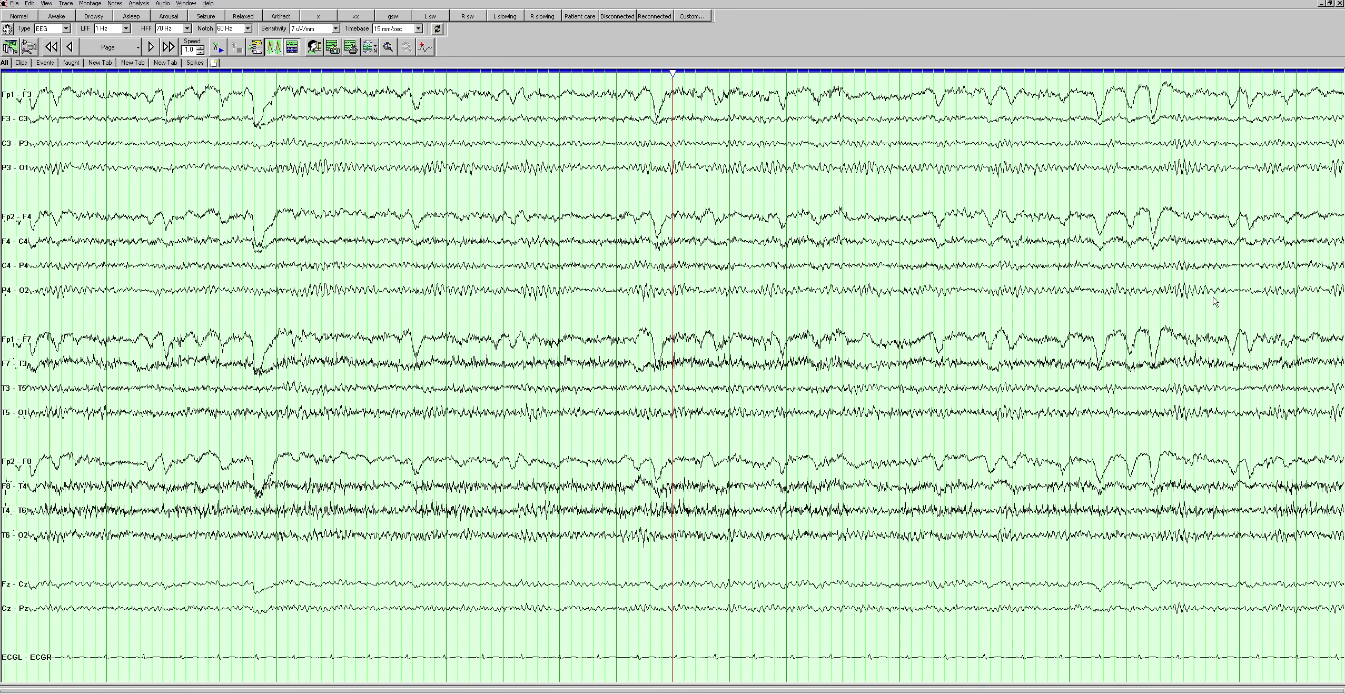
key(Page_Down)
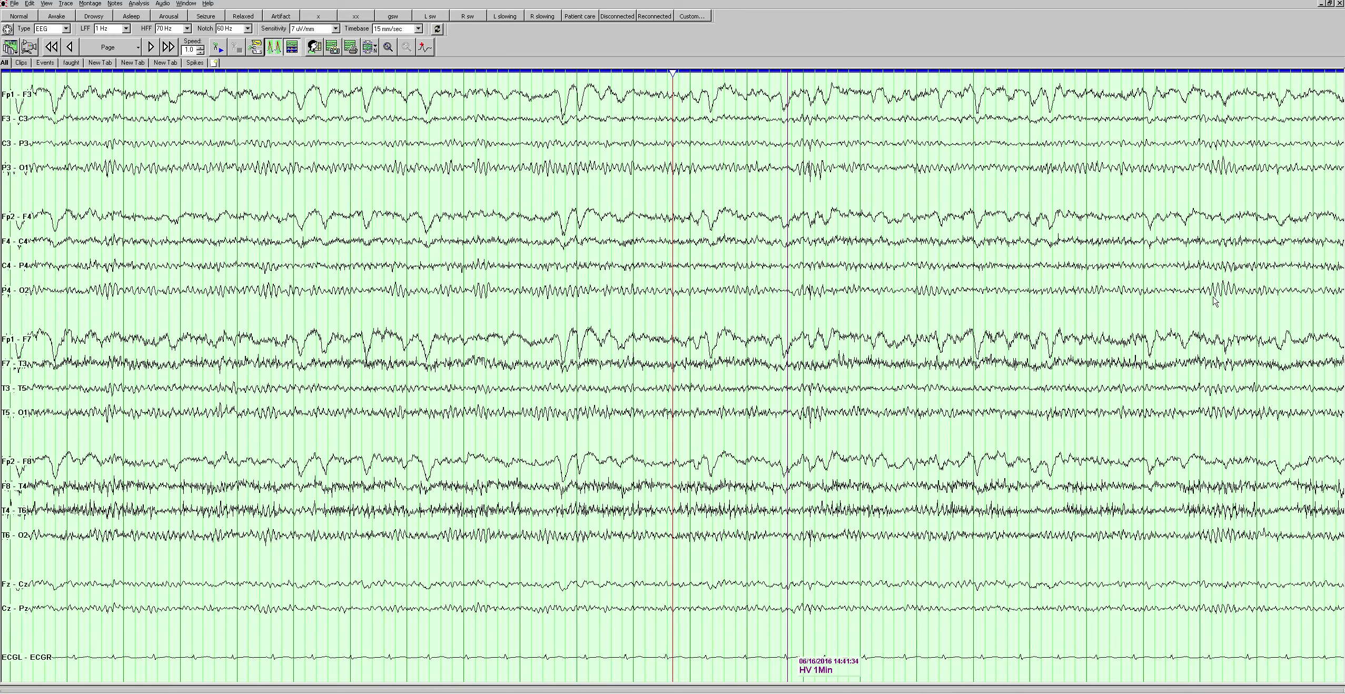
key(Page_Down)
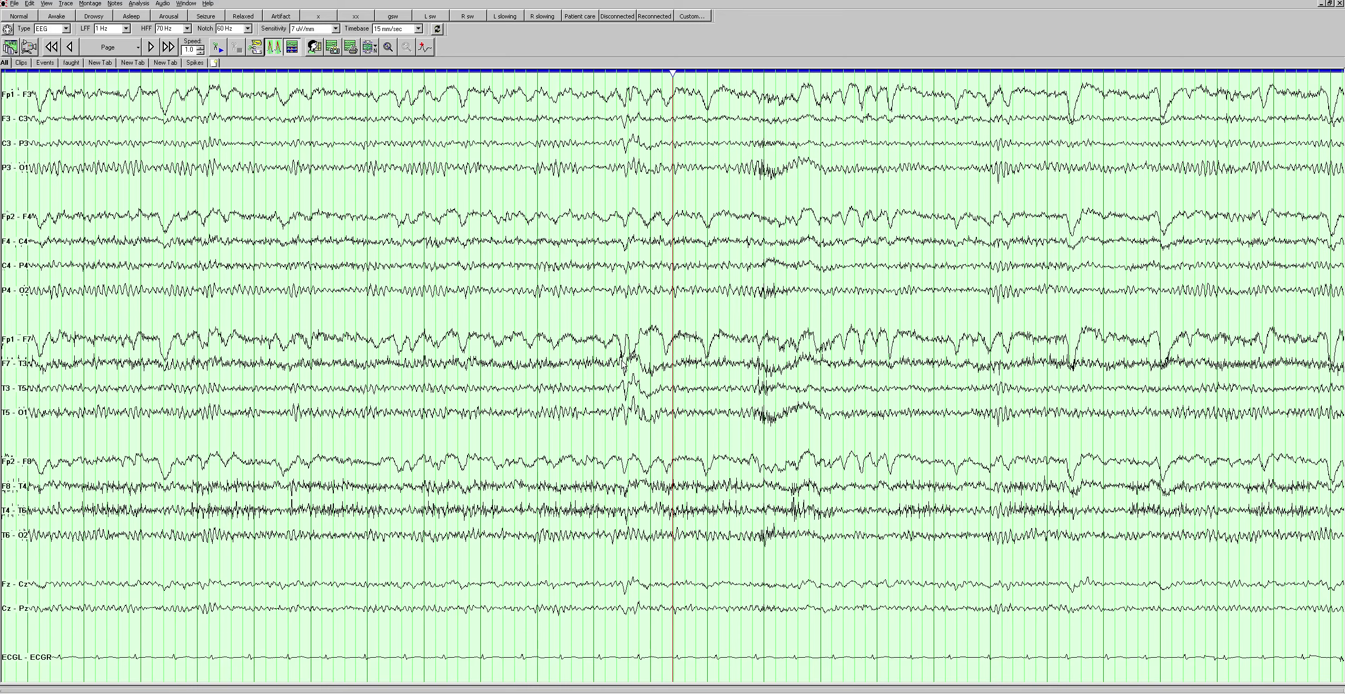
key(Page_Down)
key(Page_Down)
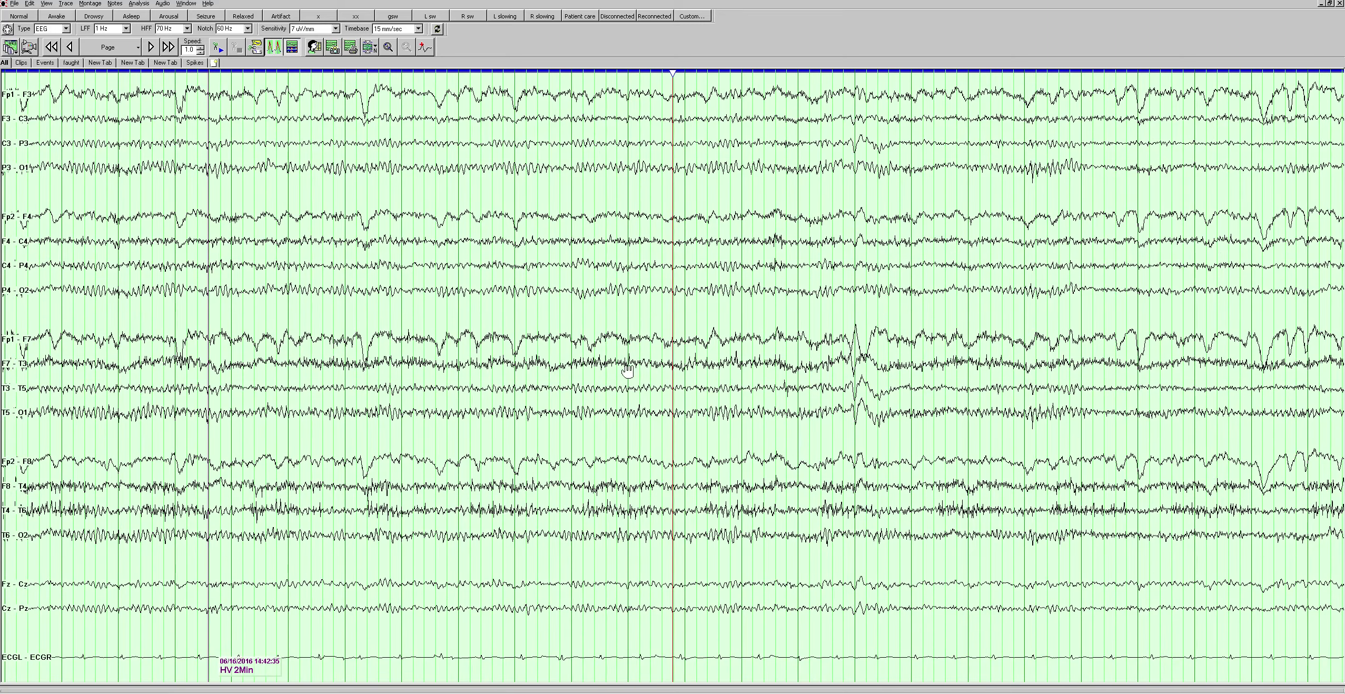
- Shift the hyperventilation epoch slightly later to examine the F7-T3/T3-T5 sharp wave
drag(626, 371, 461, 369)
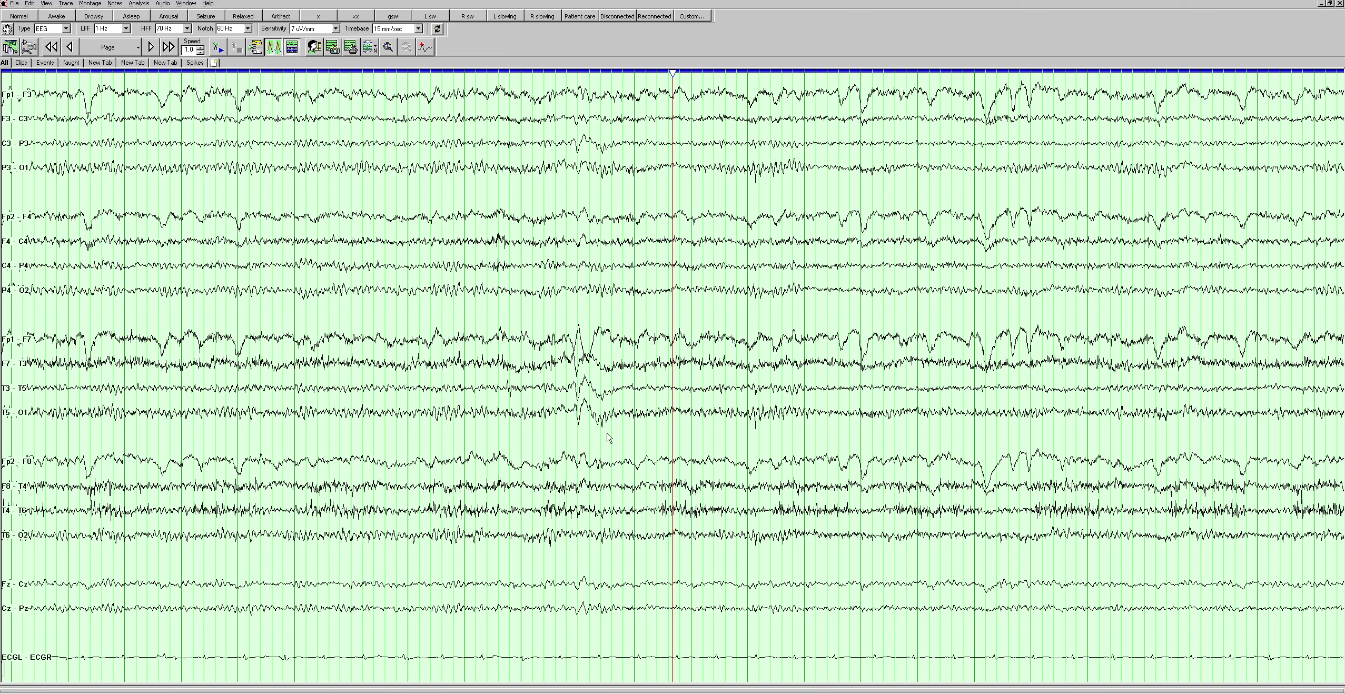
- Page past HV End to a post-hyperventilation page with a left temporal sharp transient
key(Page_Down)
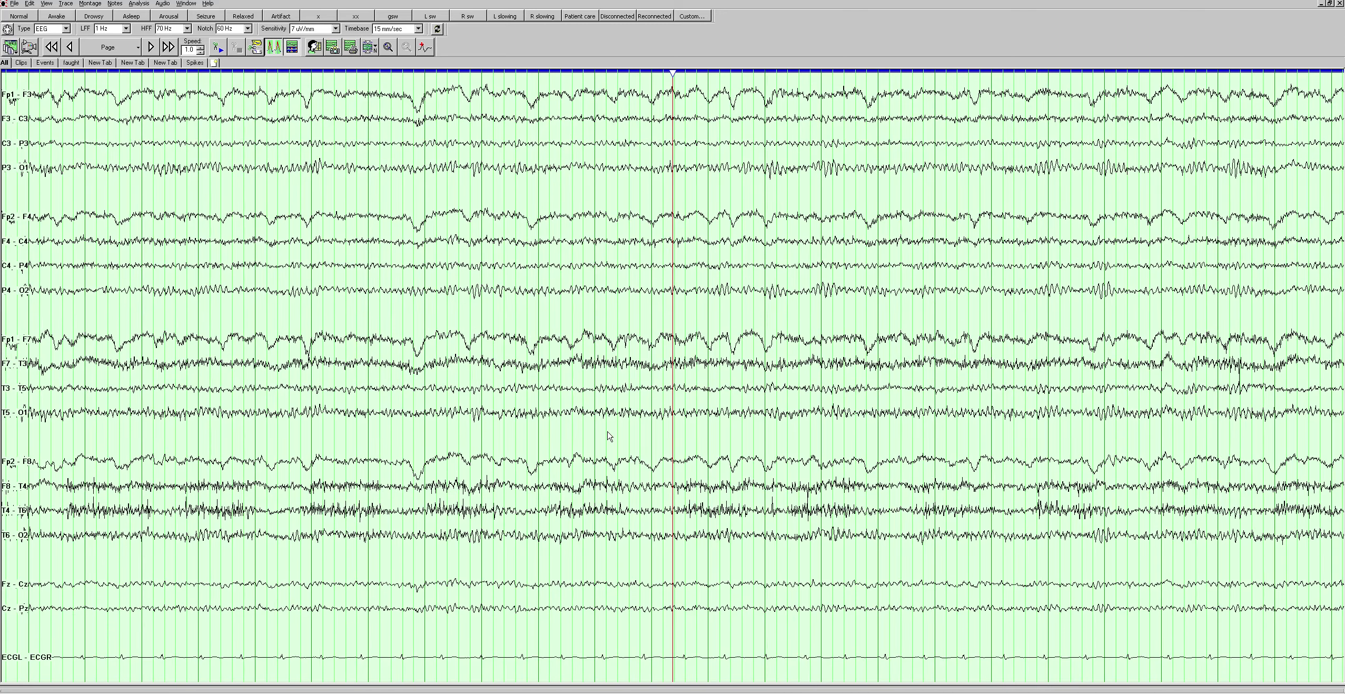
key(Page_Down)
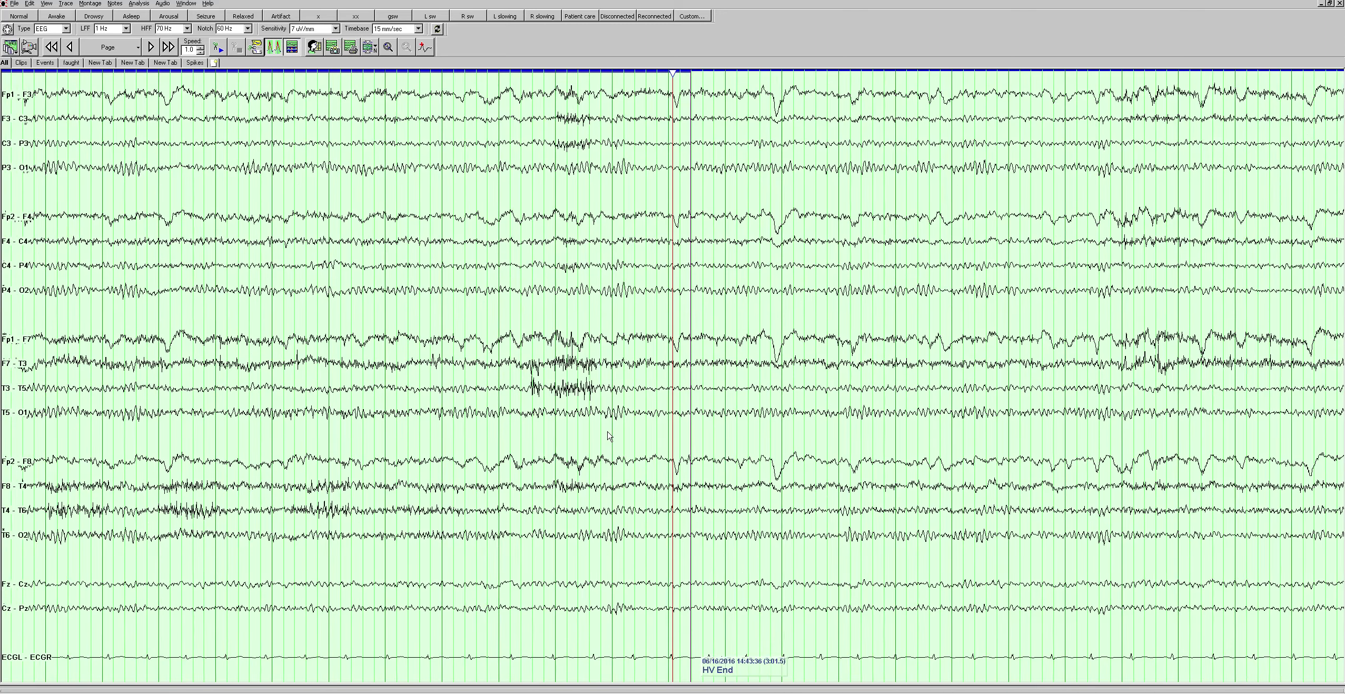
key(Page_Down)
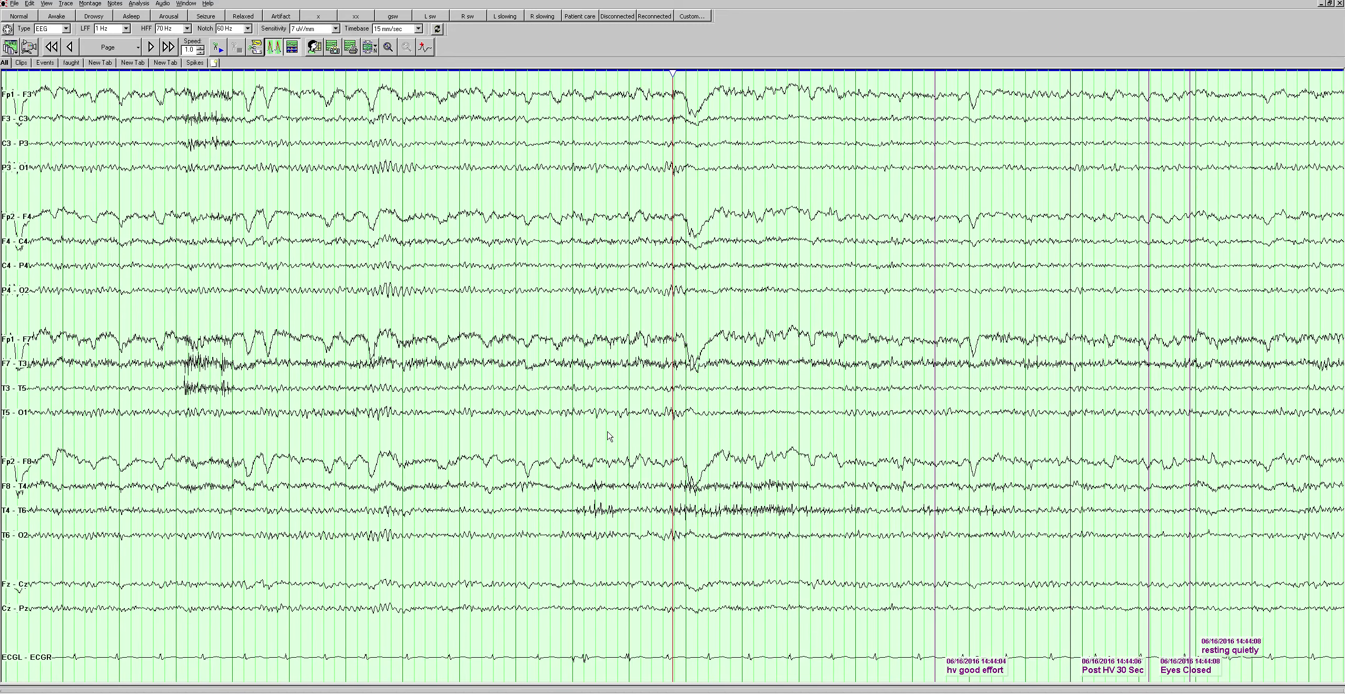
key(Page_Down)
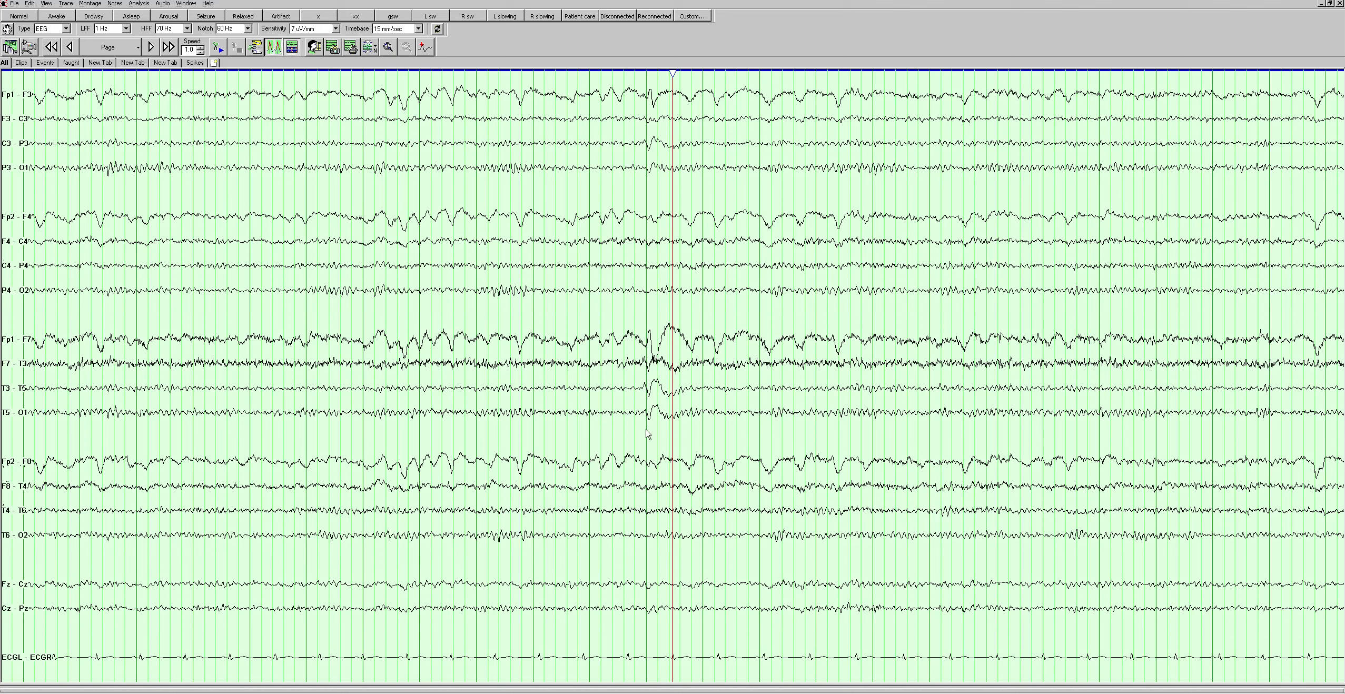
- Apply the EUH TB Laplacian ICU montage to view the left temporal sharp wave
right_click(723, 341)
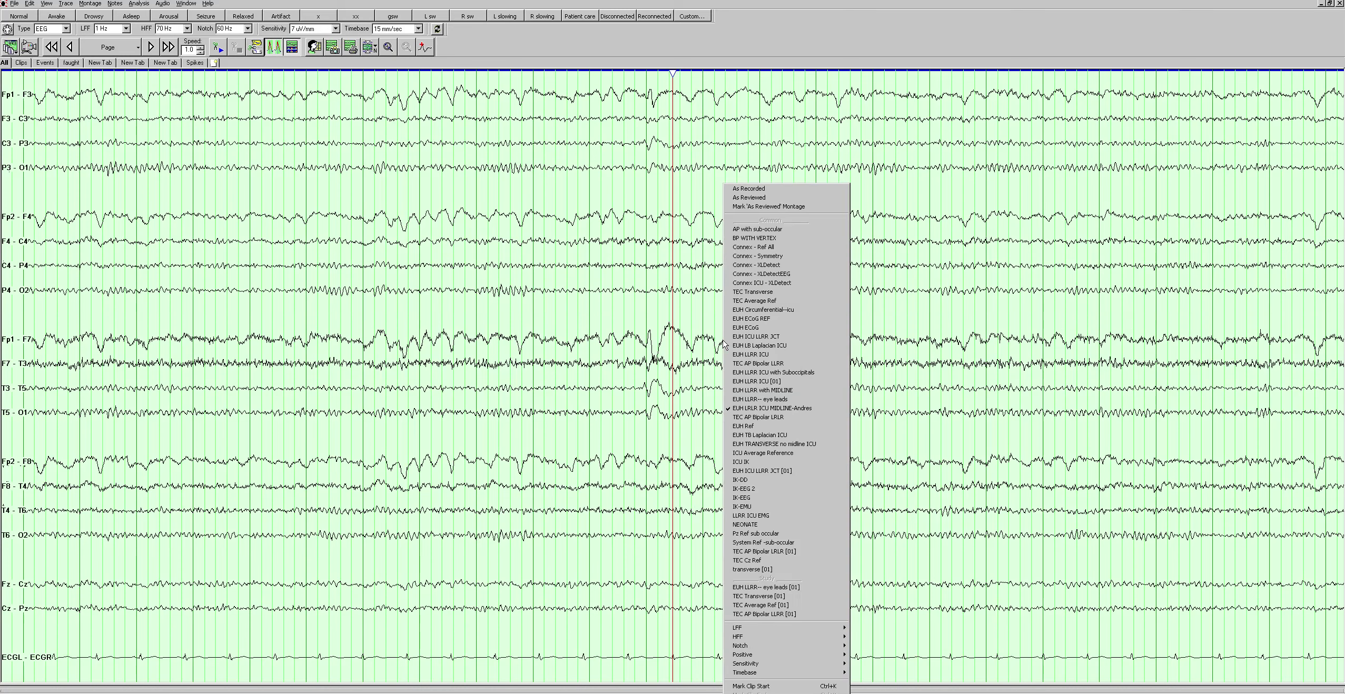
click(774, 435)
click(658, 380)
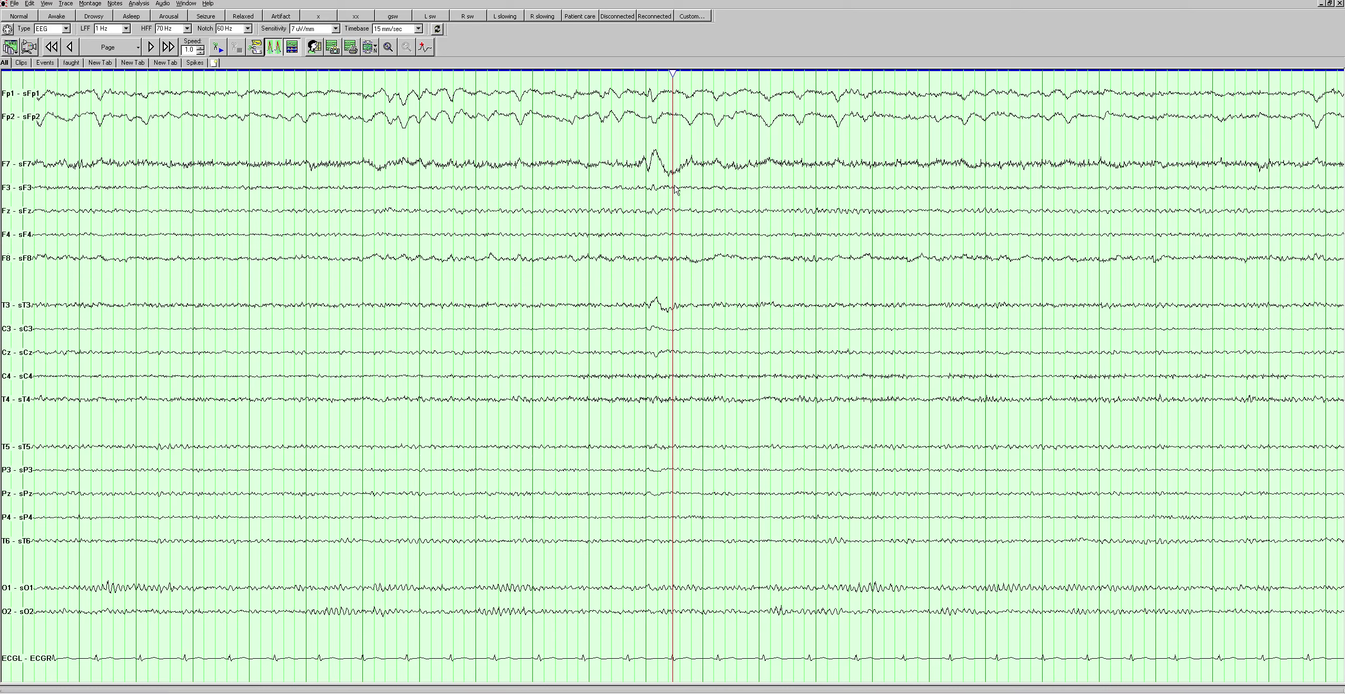
- Switch to a bipolar montage with eye channels and advance to Post HV 60 Sec
right_click(564, 209)
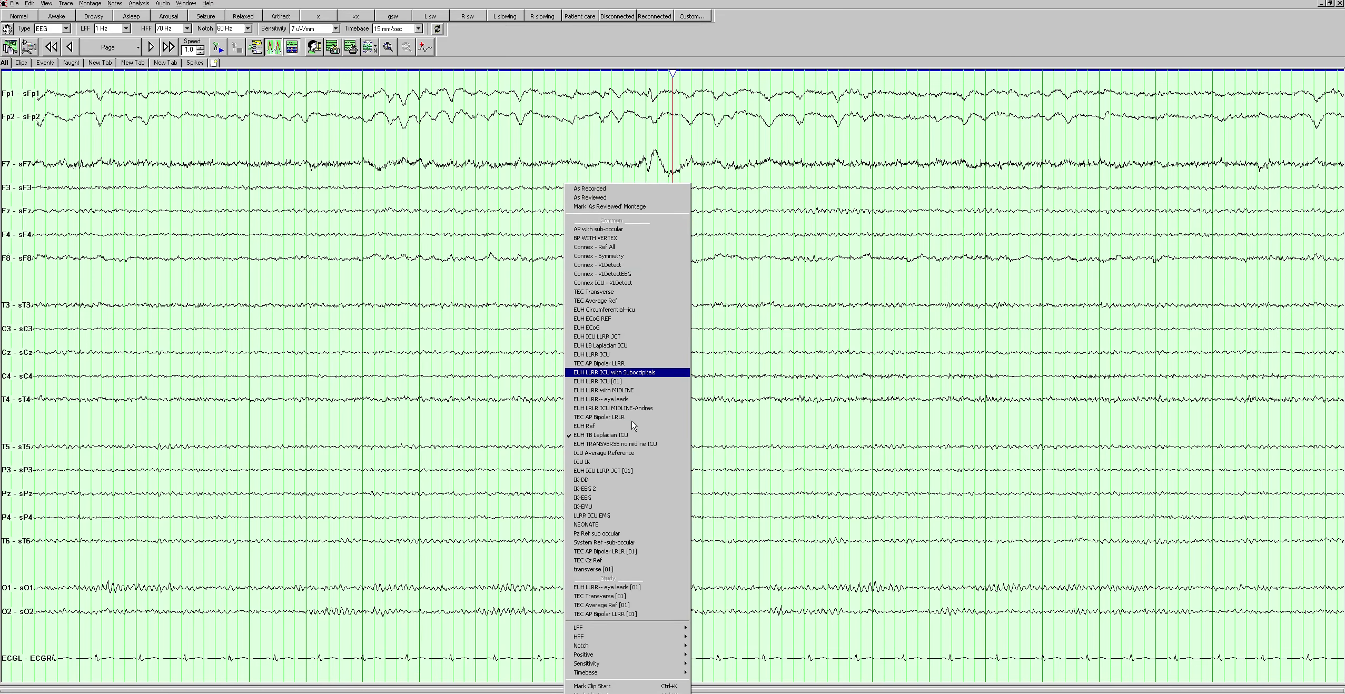
click(658, 399)
click(659, 380)
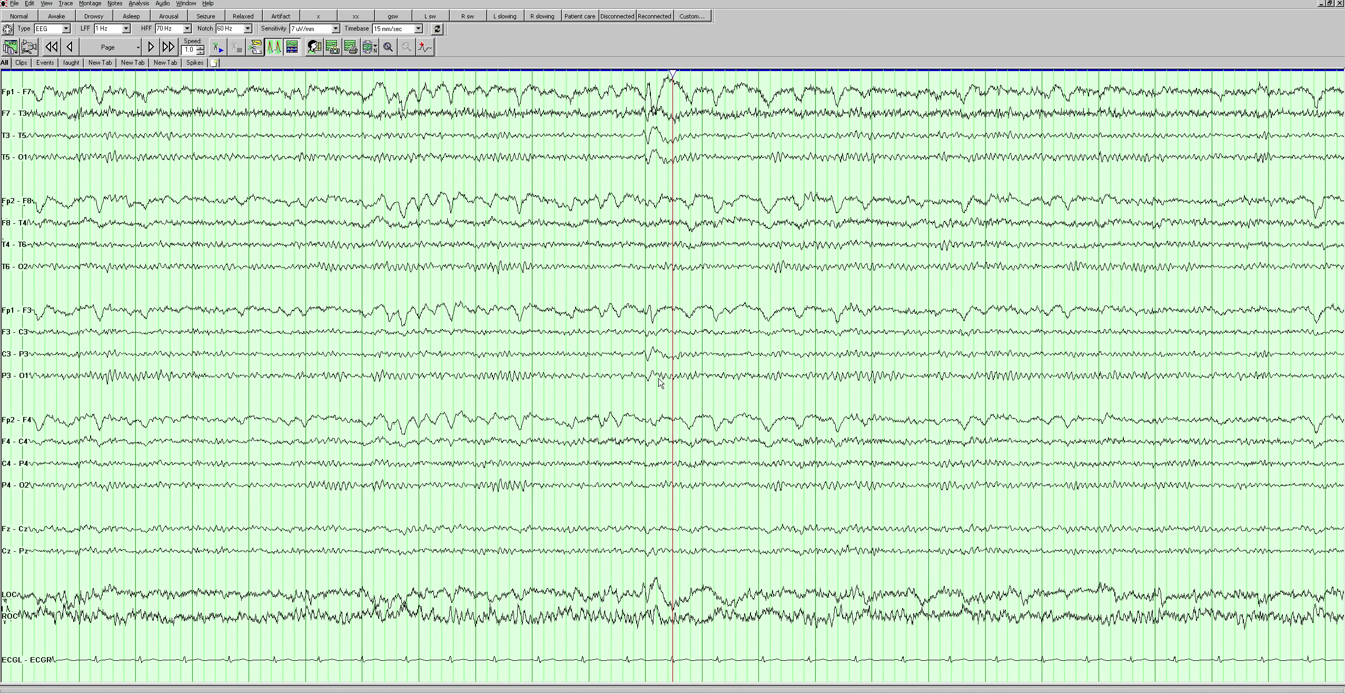
key(Page_Down)
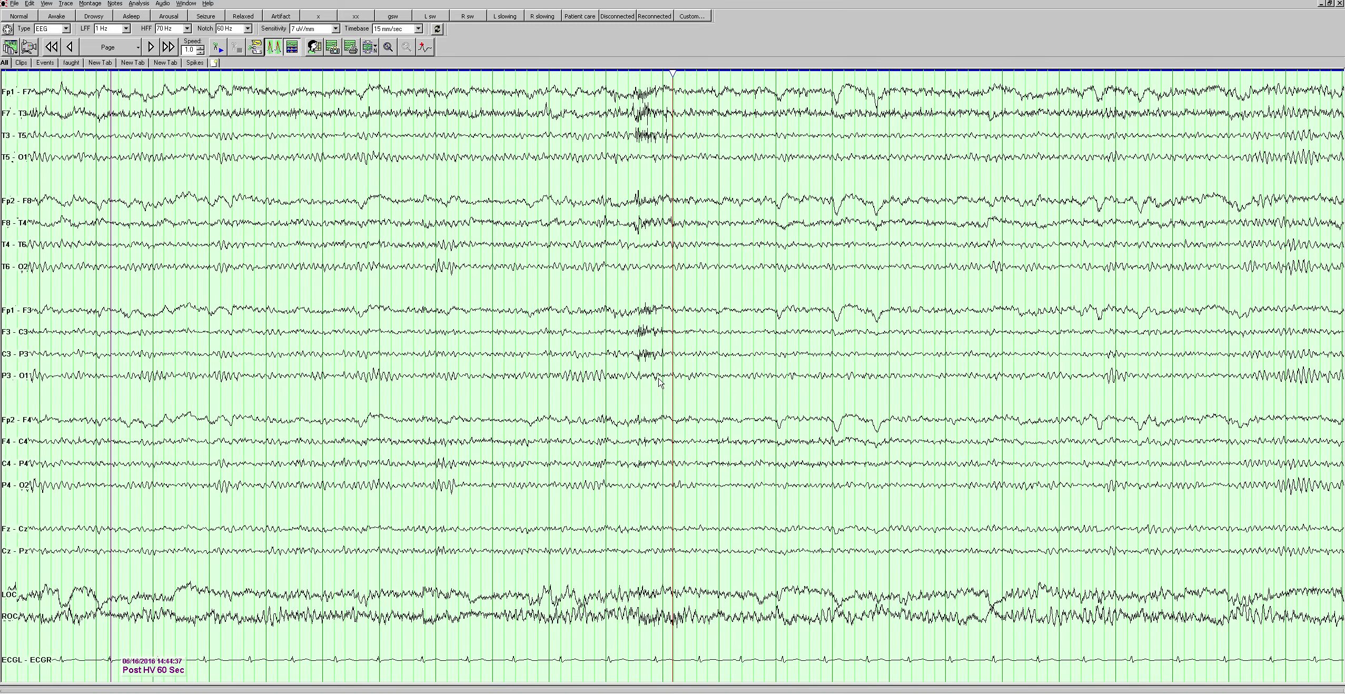
- Apply the montage starting with the Fp1-F3 chain and page past Post HV 90 Sec
right_click(567, 345)
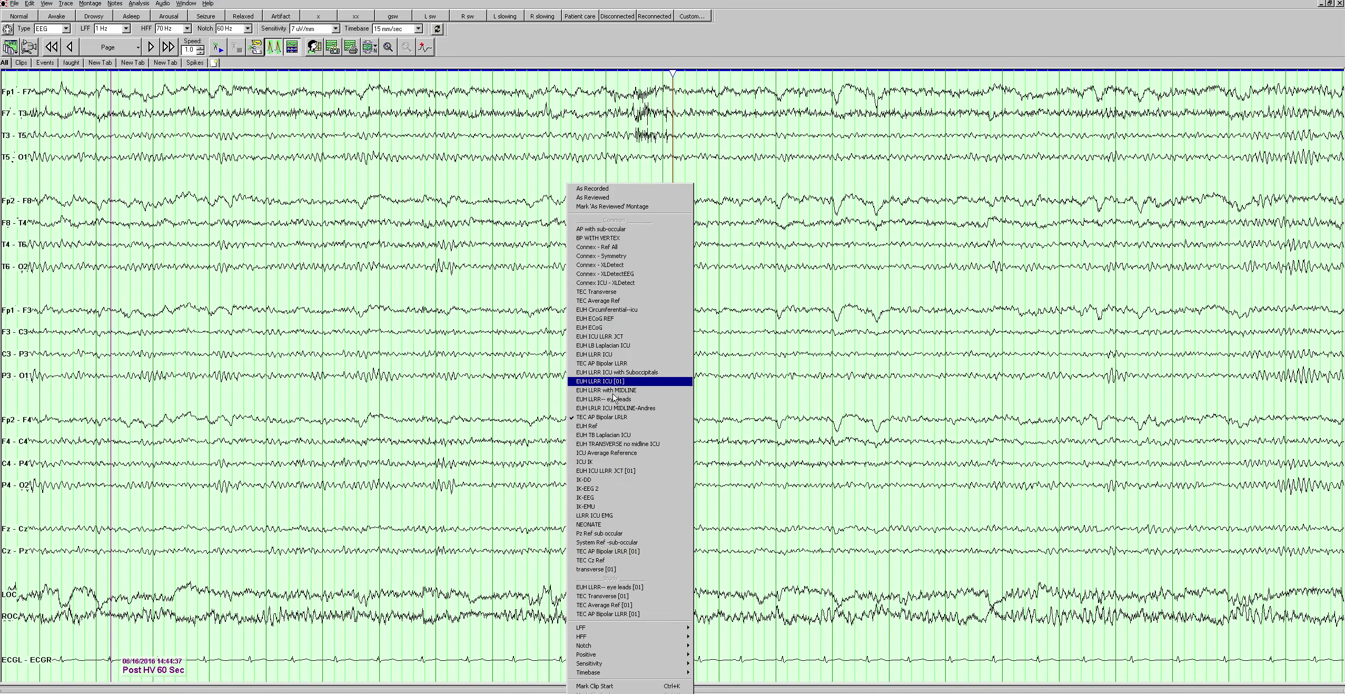
click(652, 399)
click(650, 379)
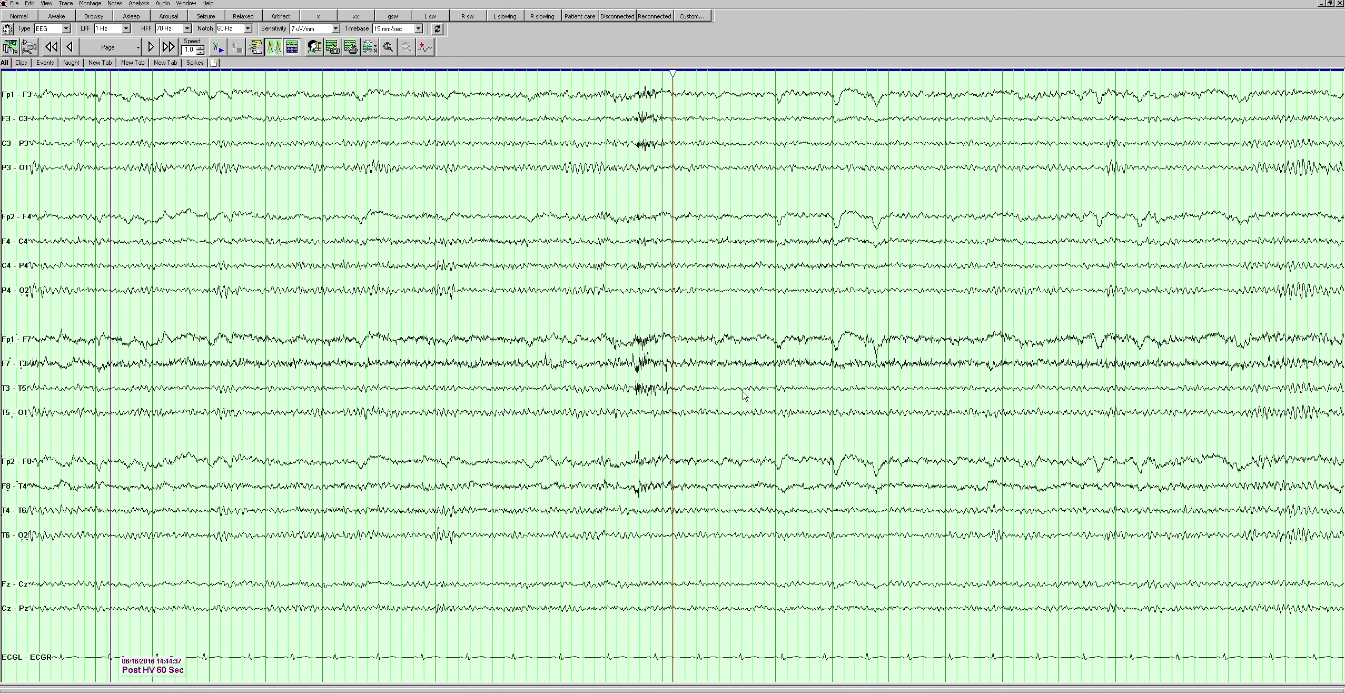
key(Page_Down)
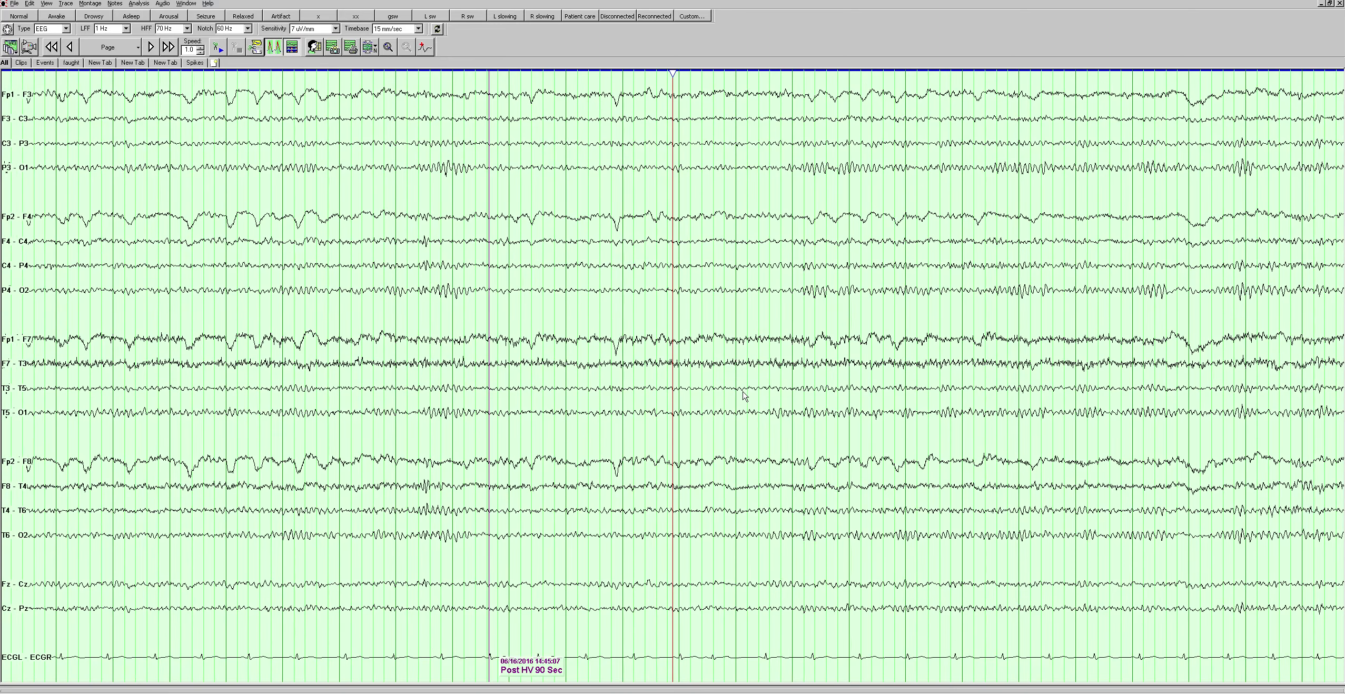
key(Page_Down)
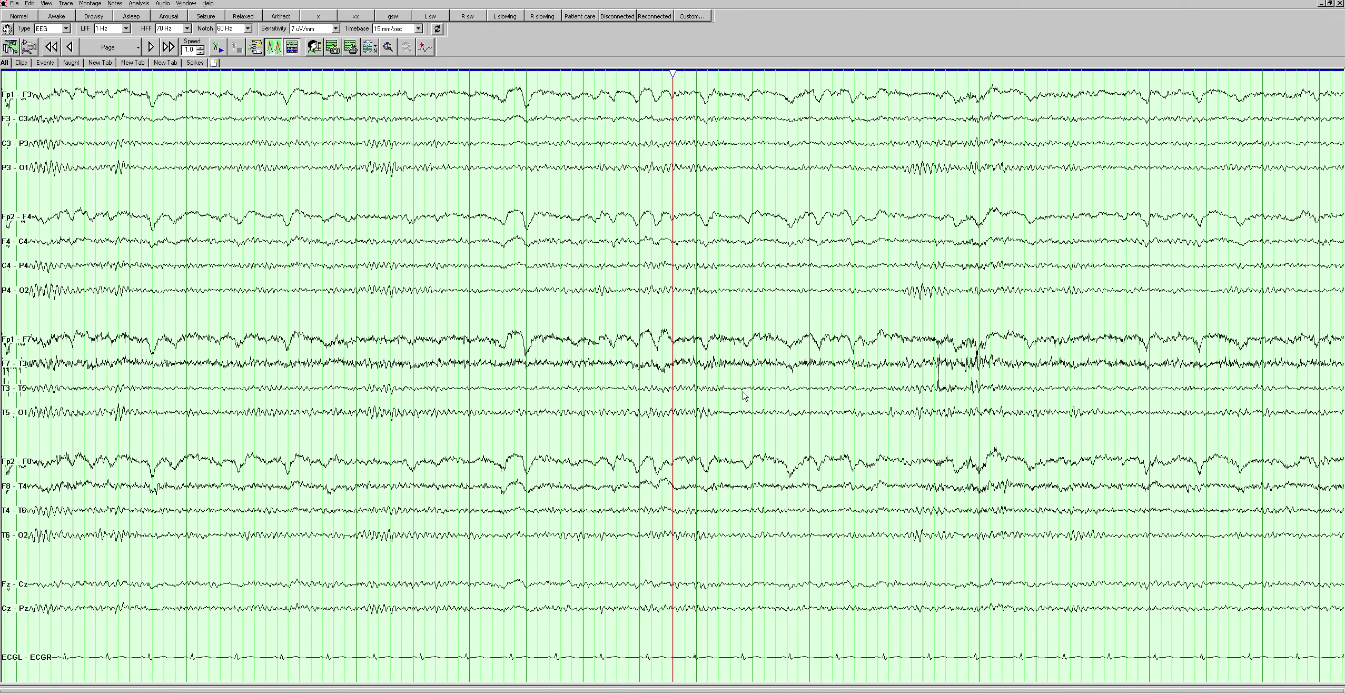
- Page ahead six pages and nudge the traces to center the Fp1-F7, F7-T3, T3-T5 sharp wave
key(Page_Down)
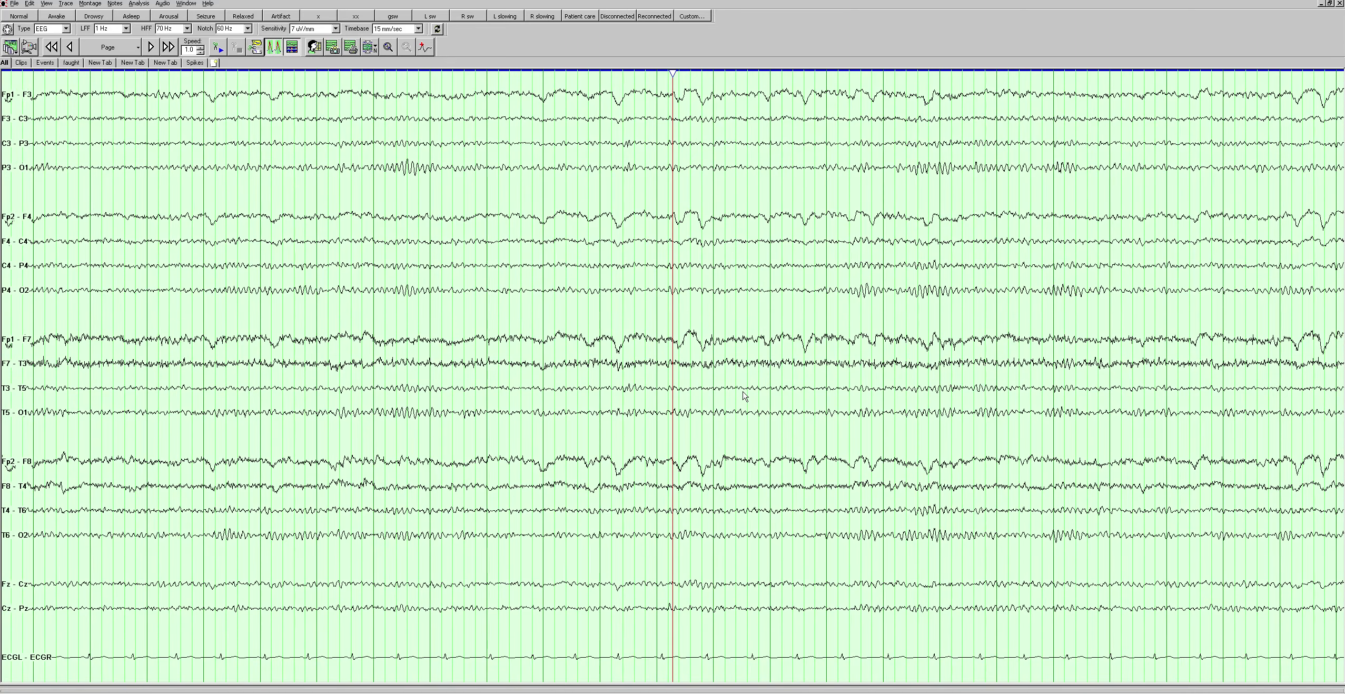
key(Page_Down)
key(Page_Down)
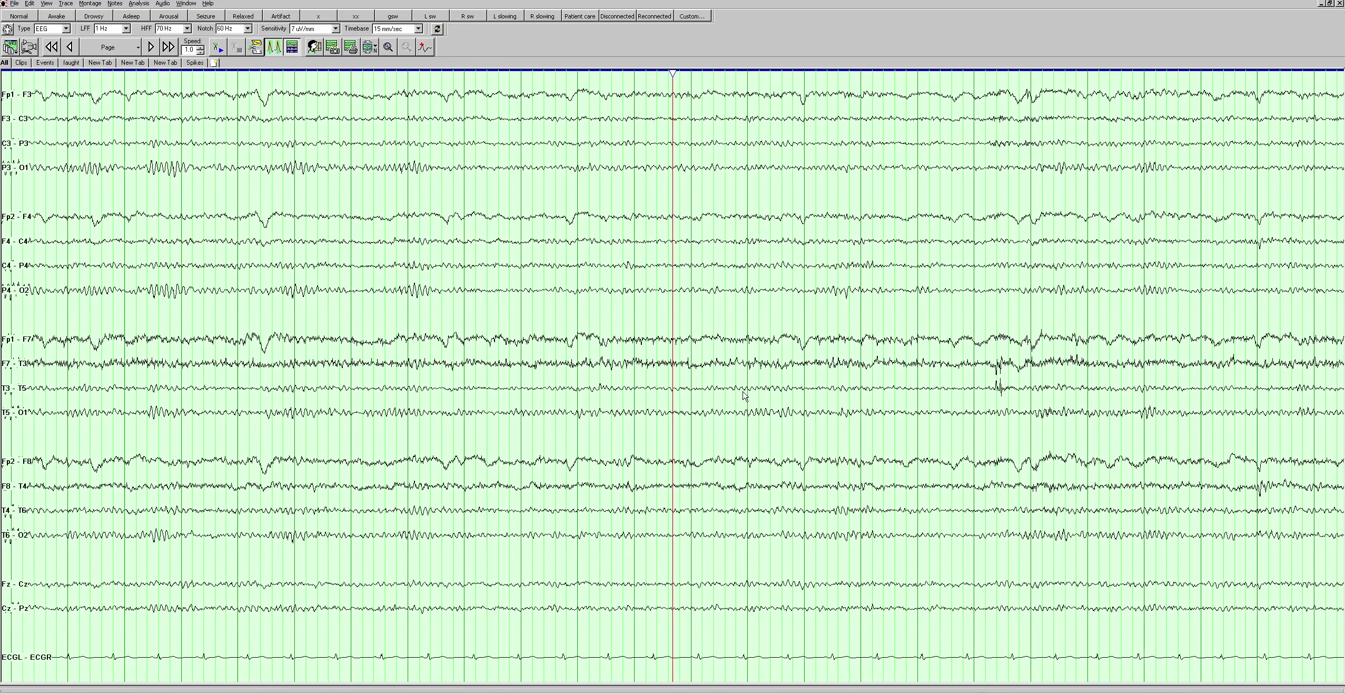
key(Page_Down)
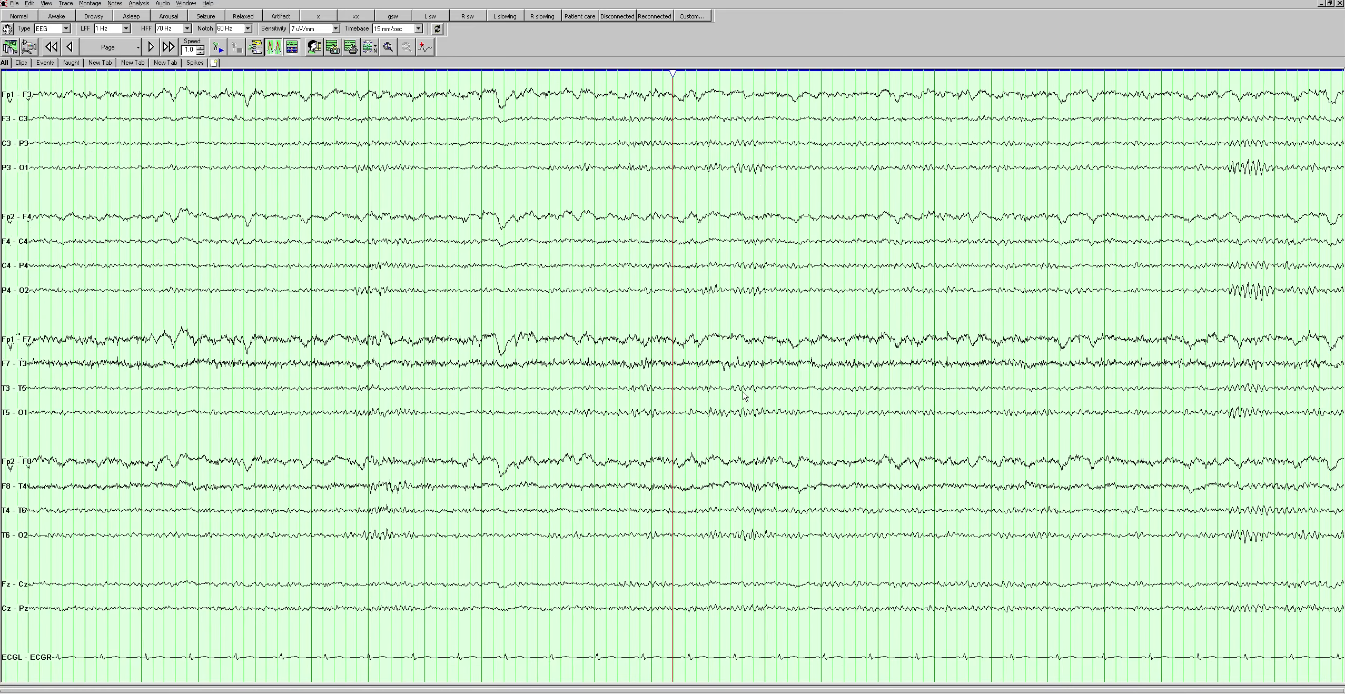
key(Page_Down)
key(Page_Down)
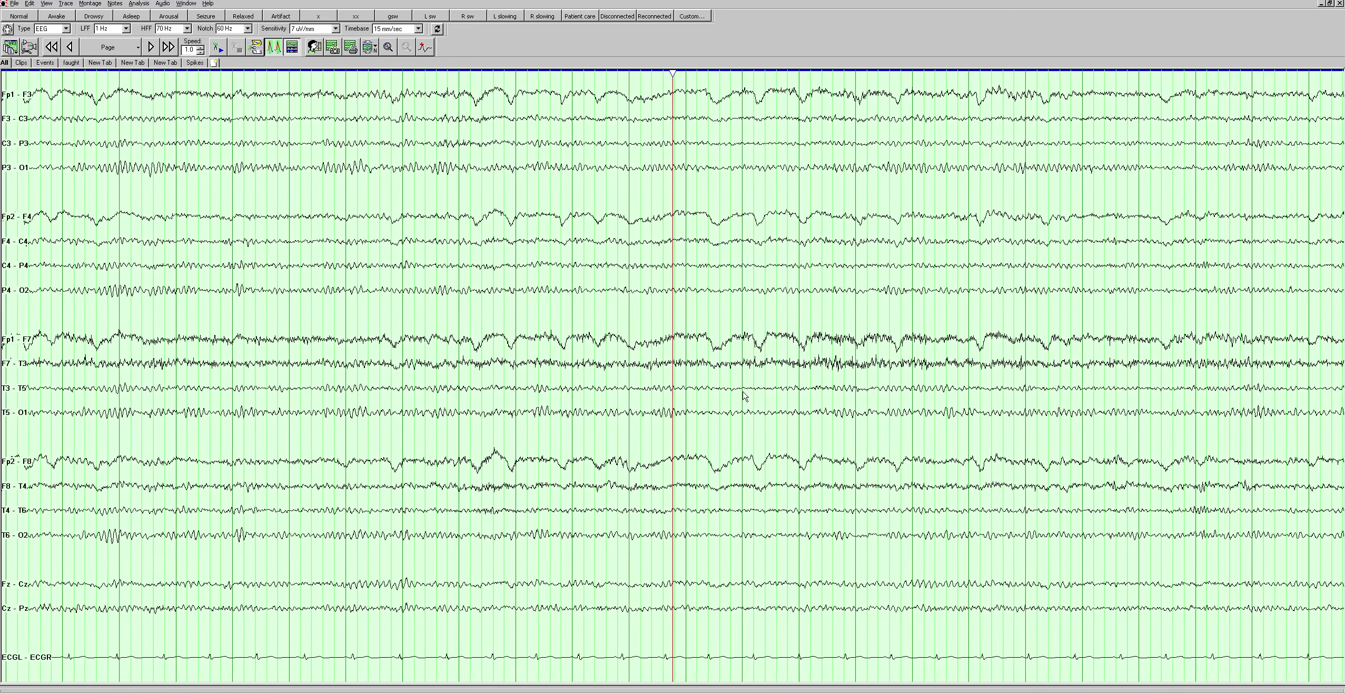
key(Page_Down)
key(Page_Down)
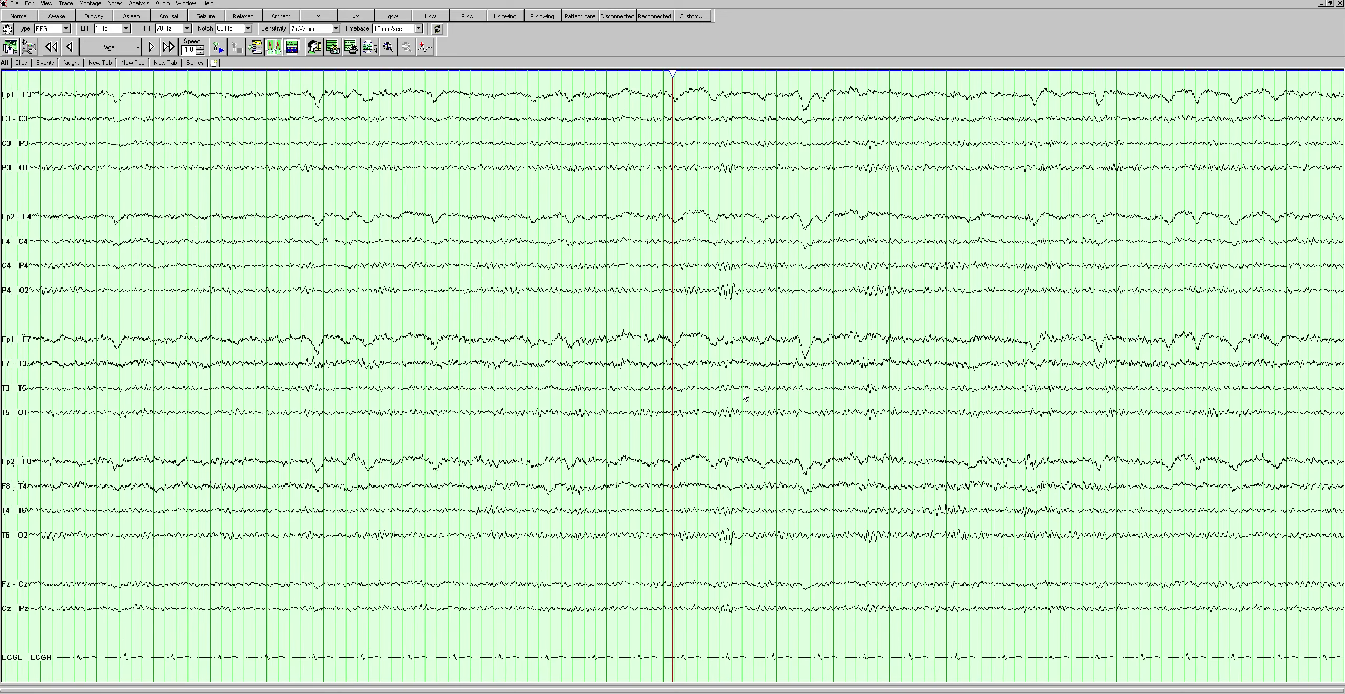
key(Page_Down)
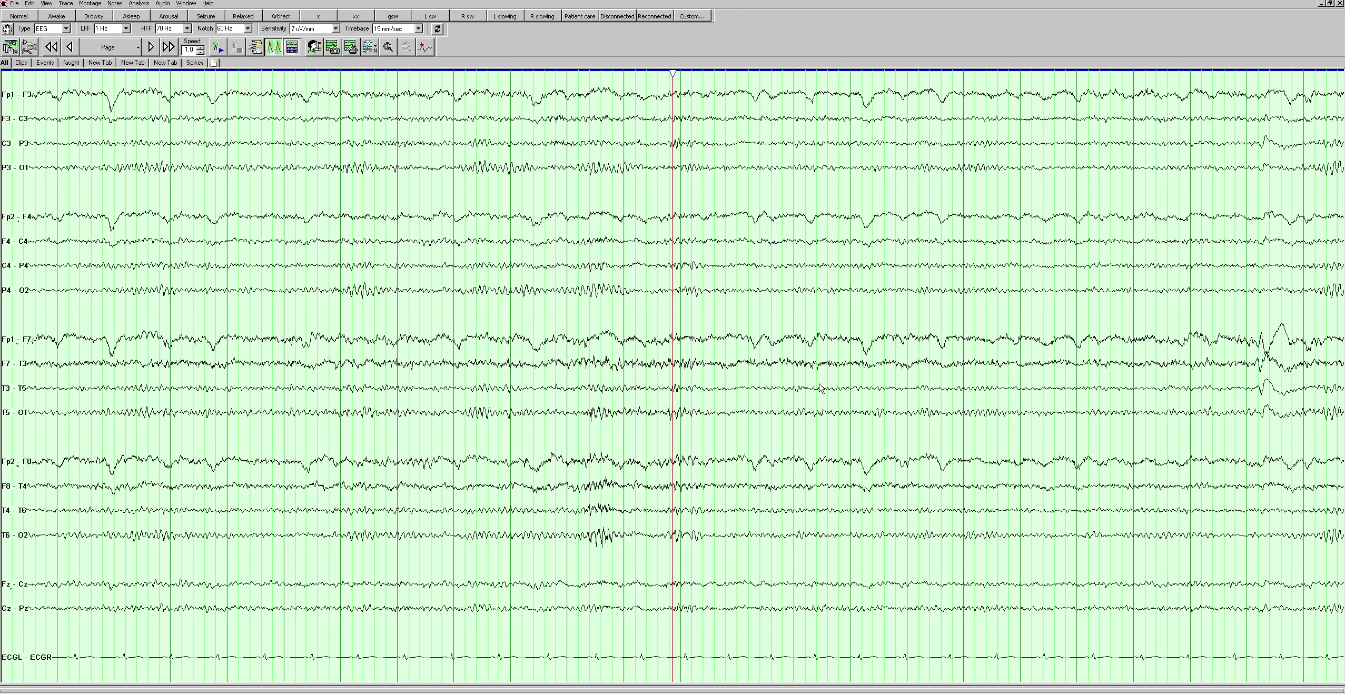
drag(763, 393, 725, 388)
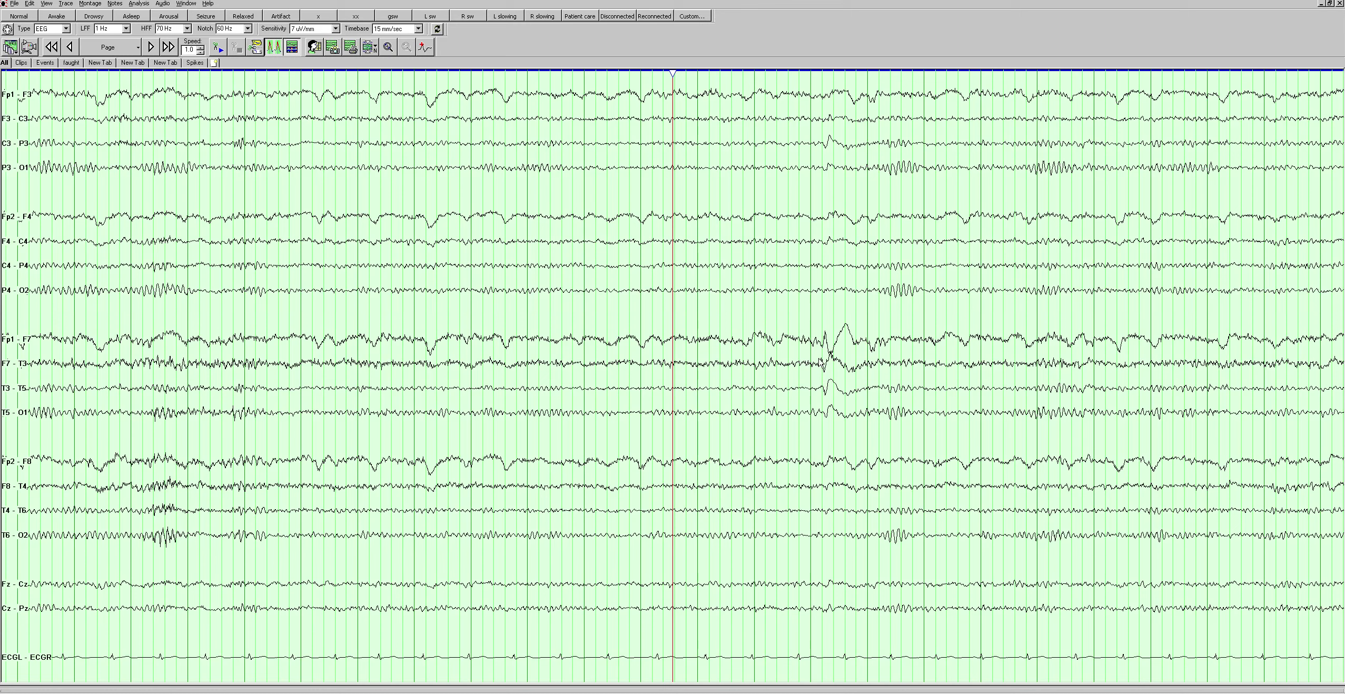
- Switch the page to the System Ref - sub-ocular montage with LOC and ROC channels
right_click(690, 347)
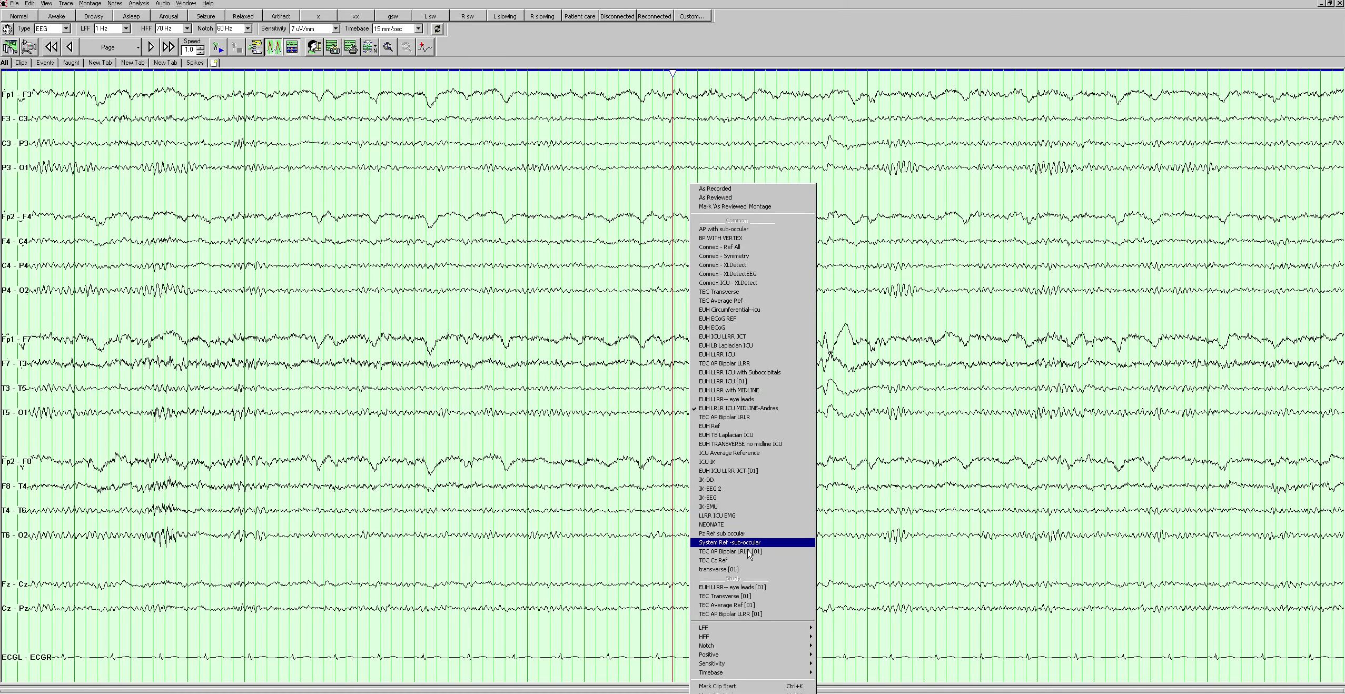
click(714, 560)
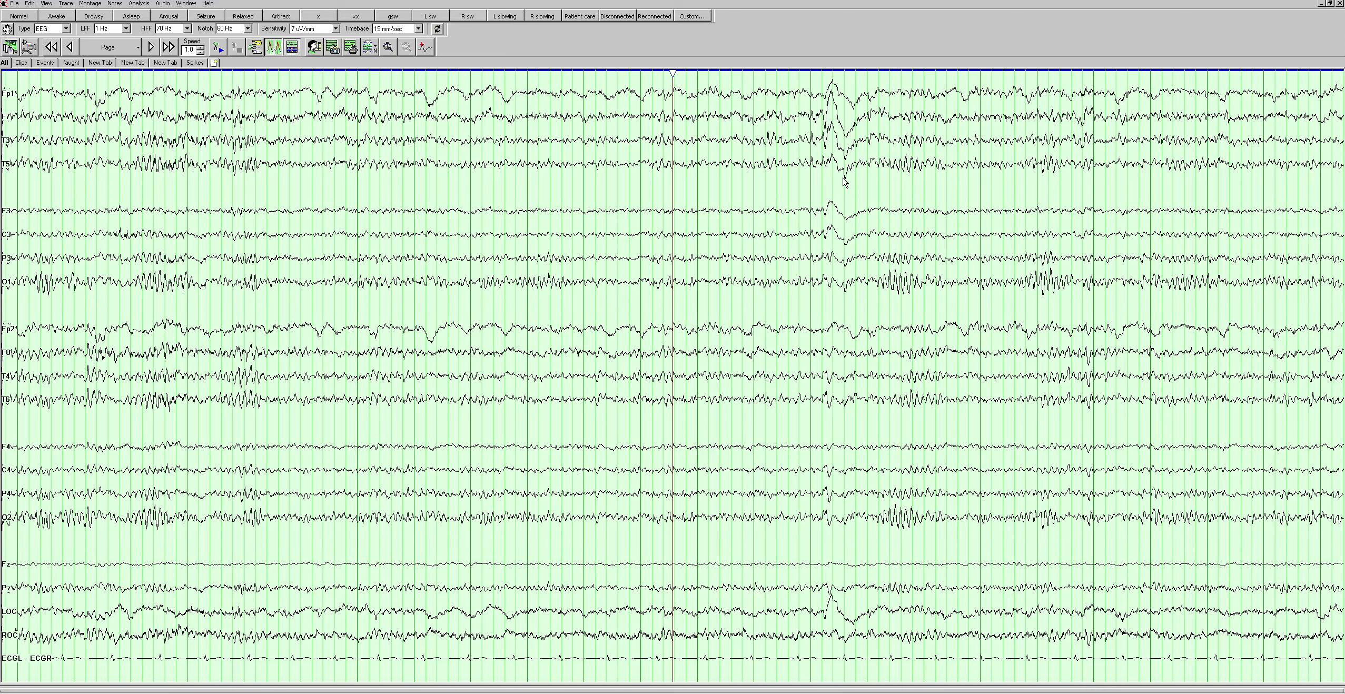
- Return to the EUH LRLR ICU MIDLINE-Andres bipolar montage and page forward four pages
right_click(793, 180)
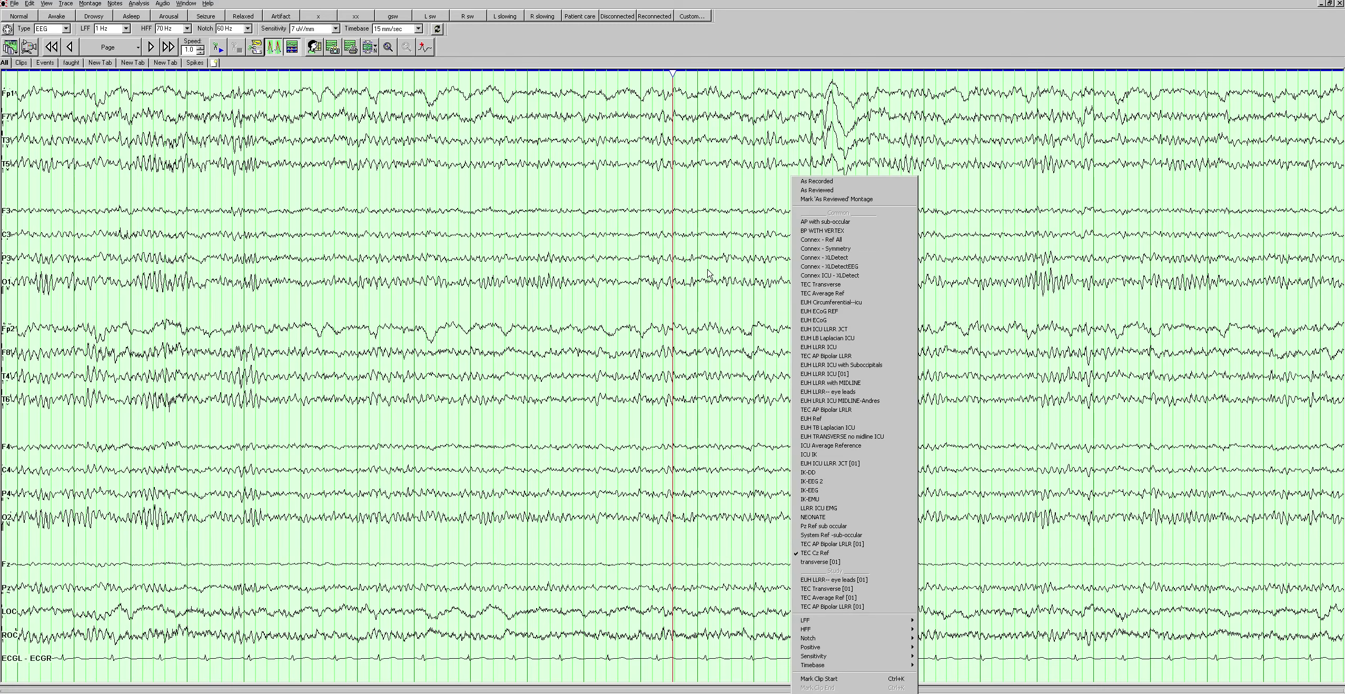
click(850, 410)
key(Page_Down)
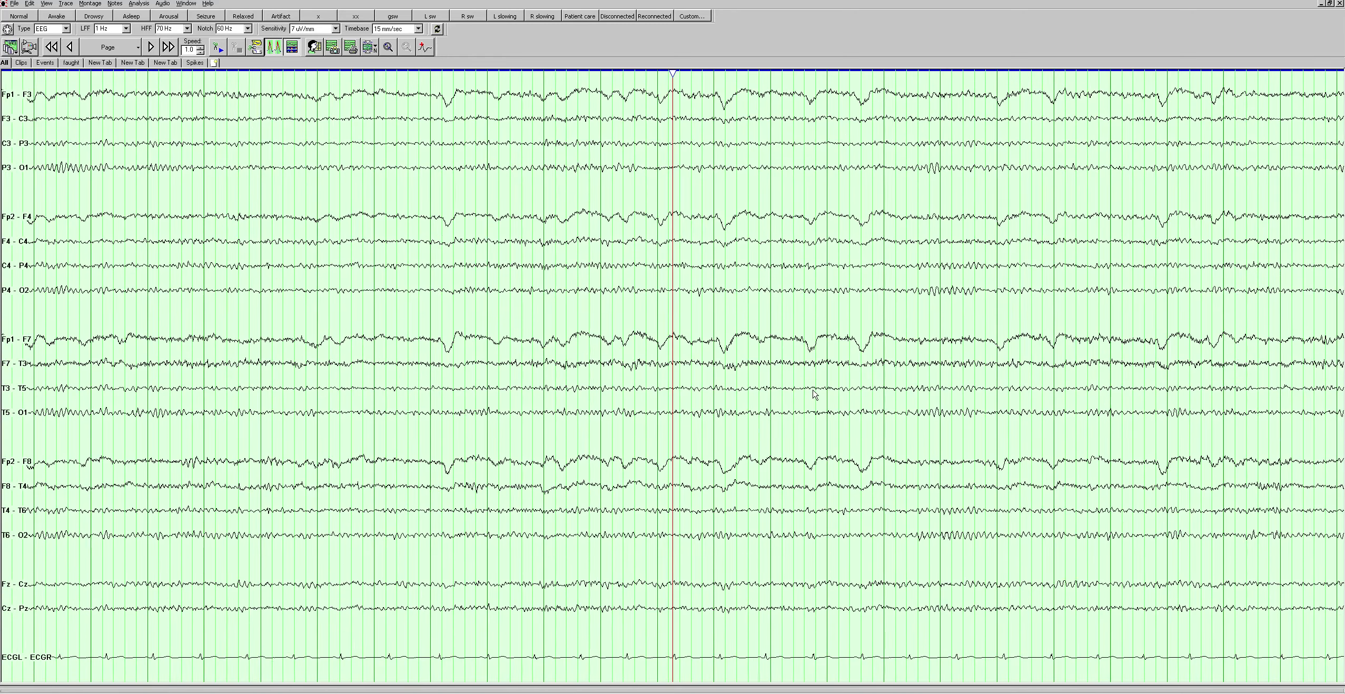
key(Page_Down)
key(Page_Down)
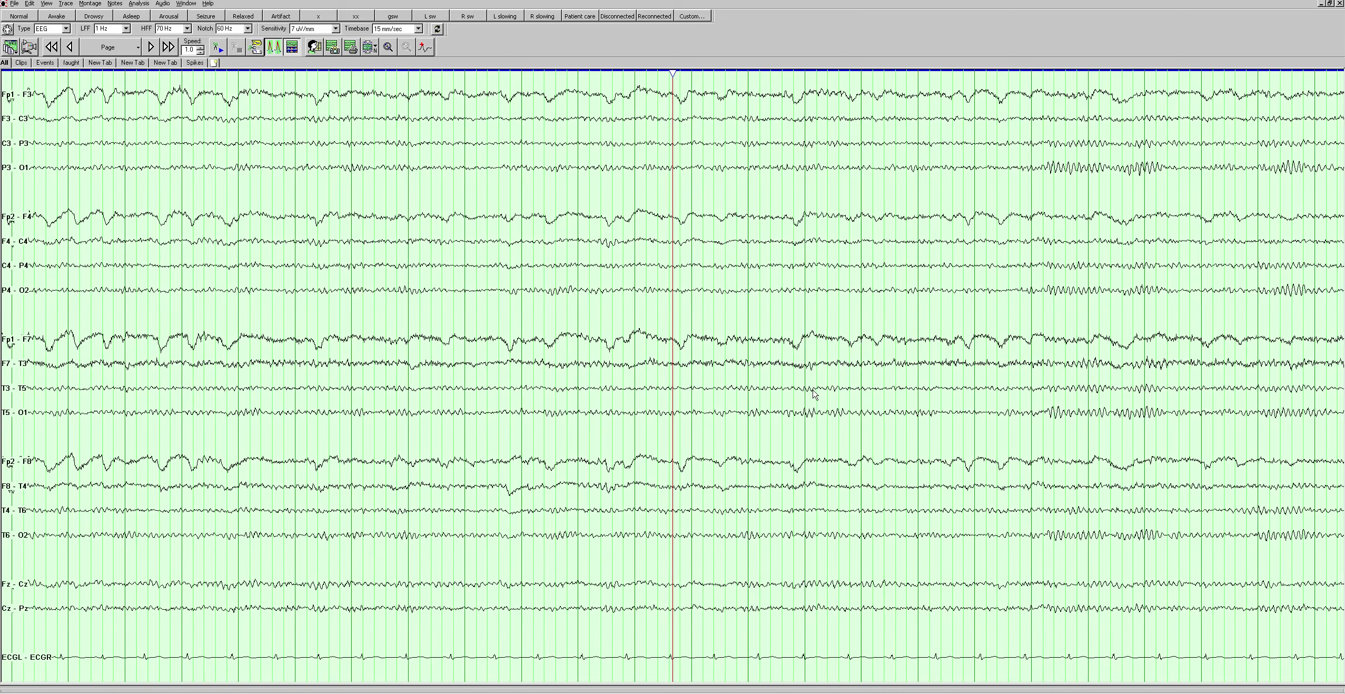
key(Page_Down)
key(Page_Down)
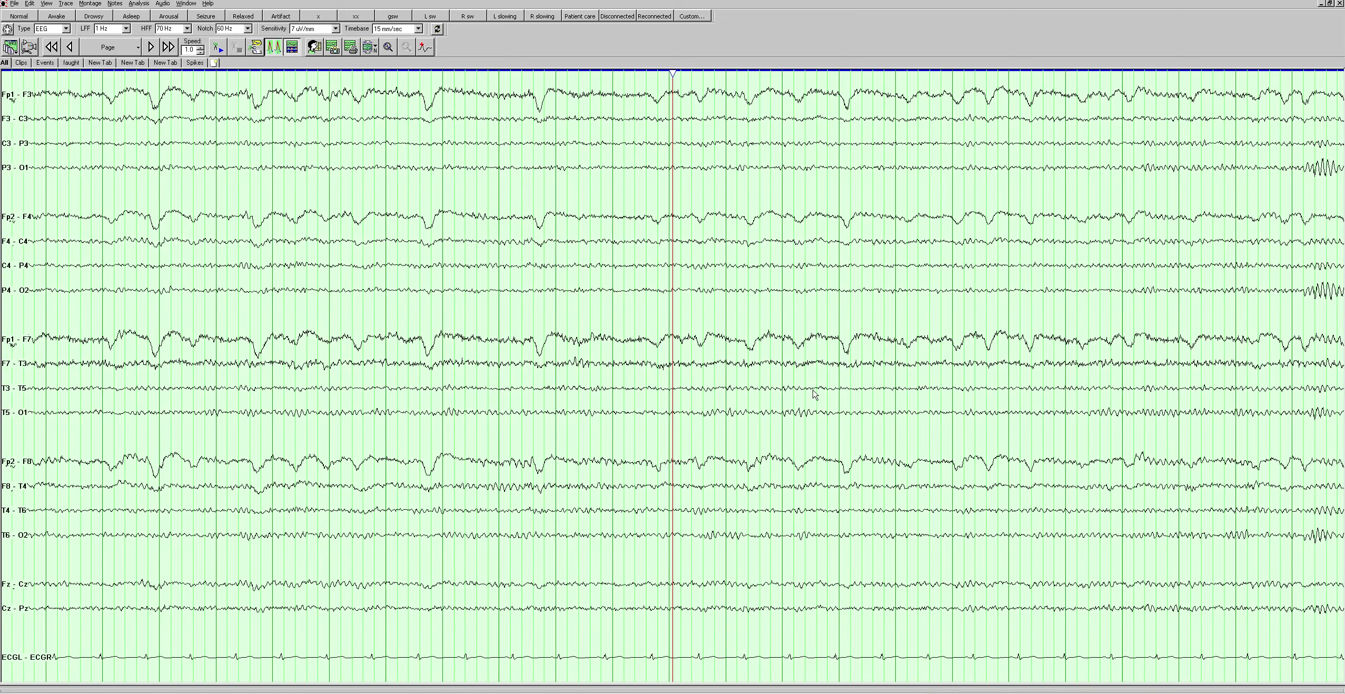
key(Page_Down)
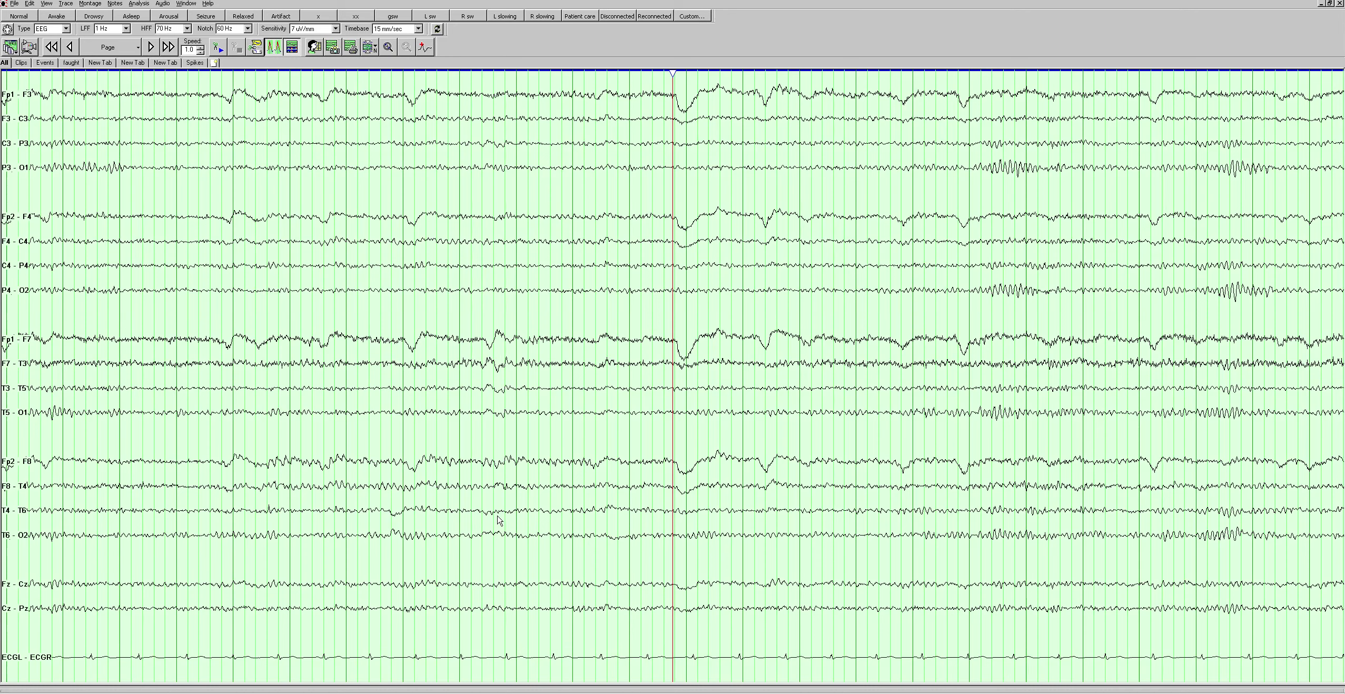
- Page further, then scroll back to the page annotated 'dysrhythmia LT'
key(Page_Down)
key(Page_Down)
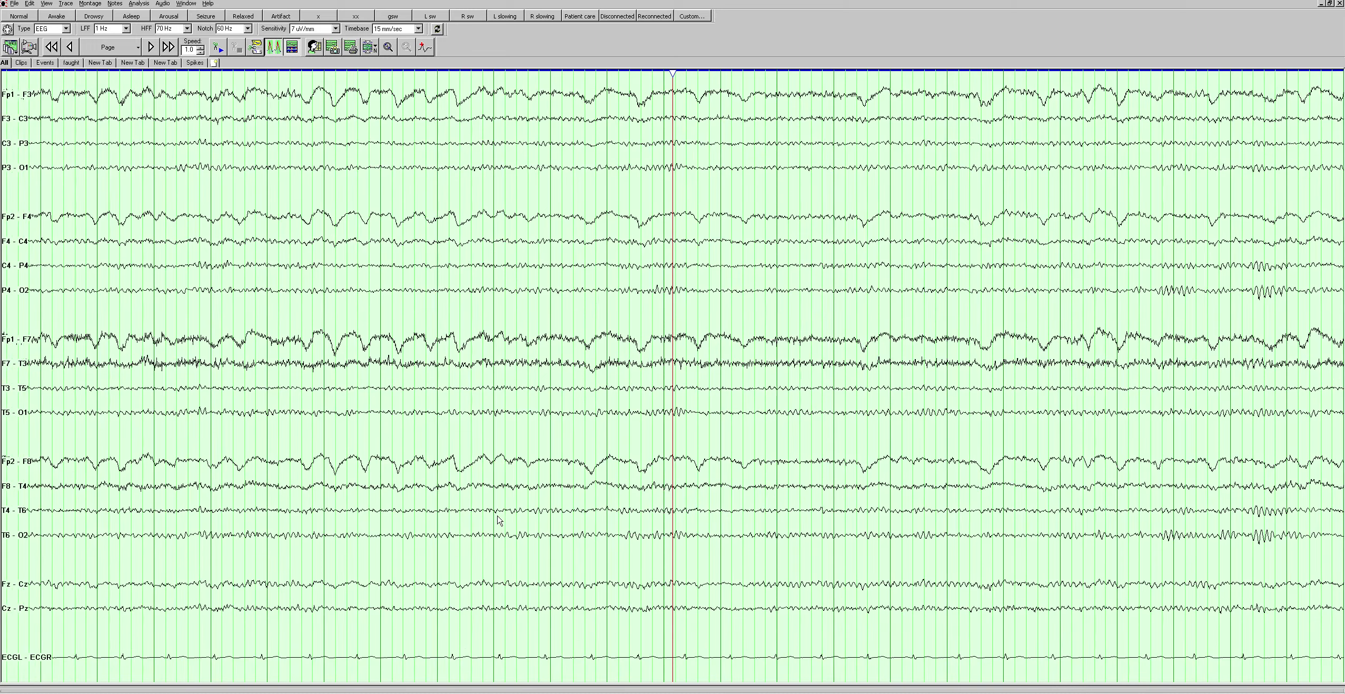
key(Page_Down)
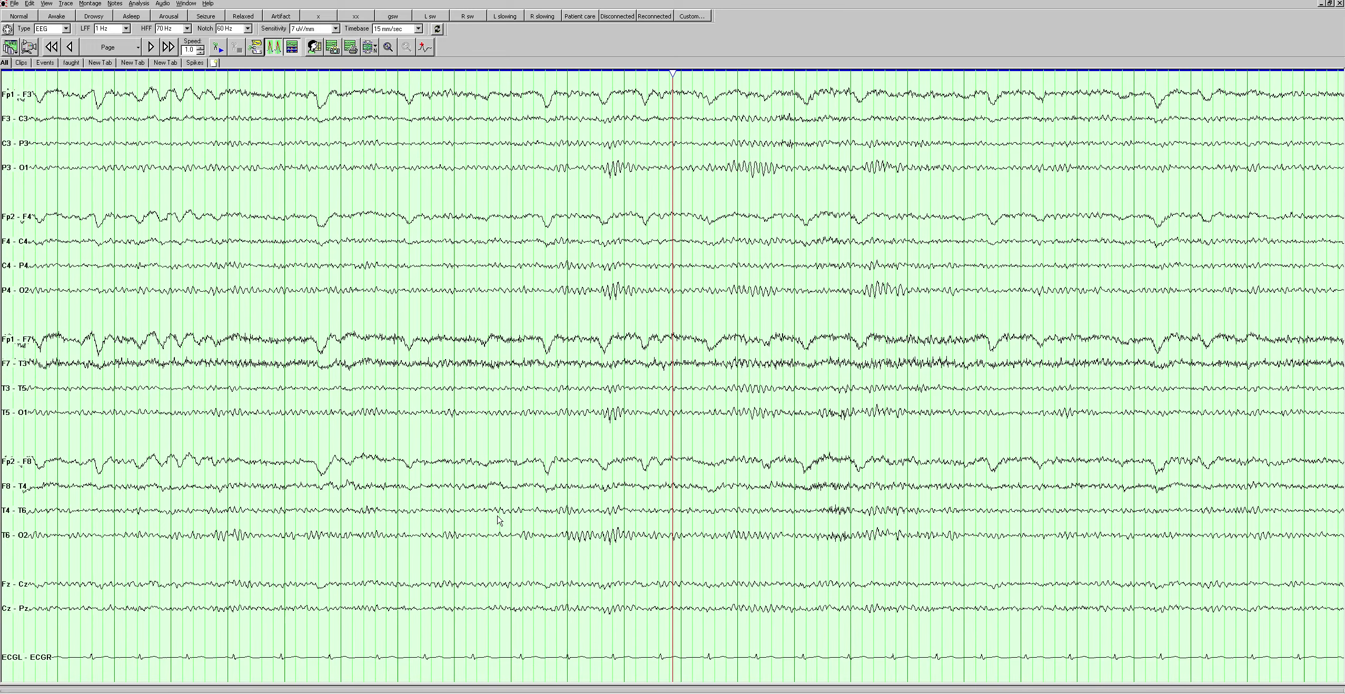
key(Page_Down)
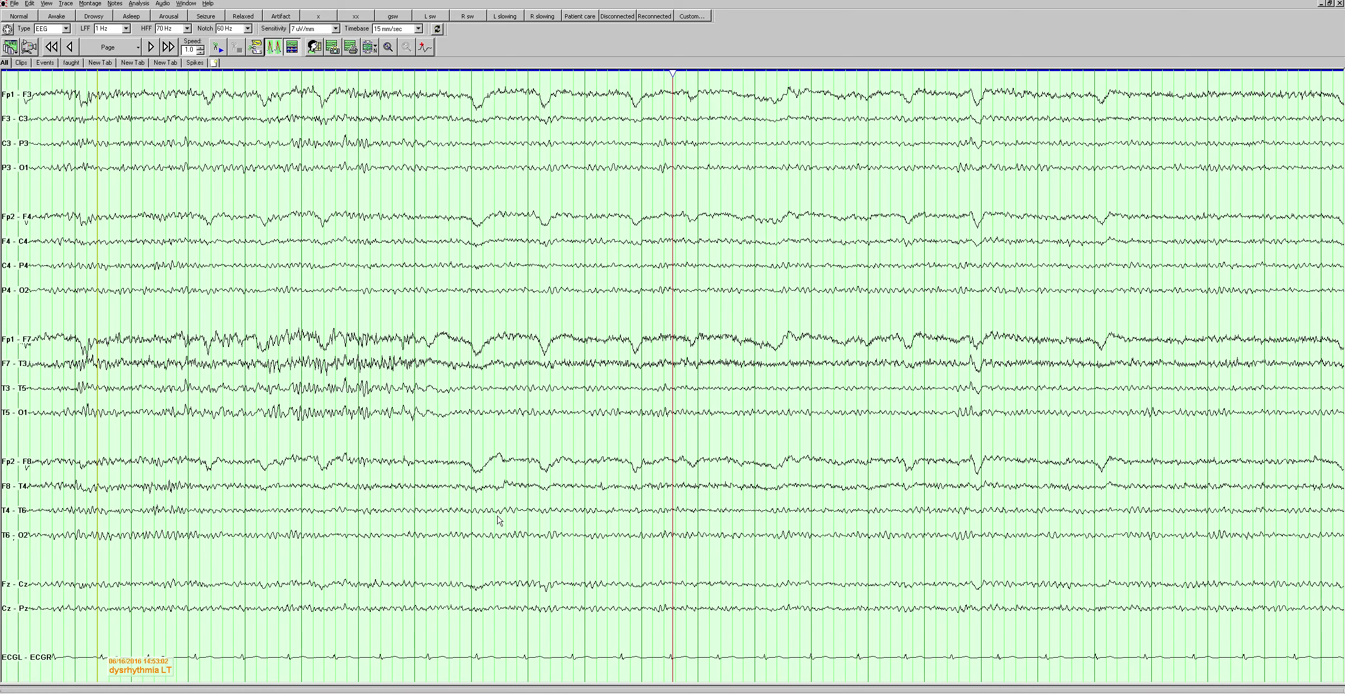
scroll(474, 474, up, 3)
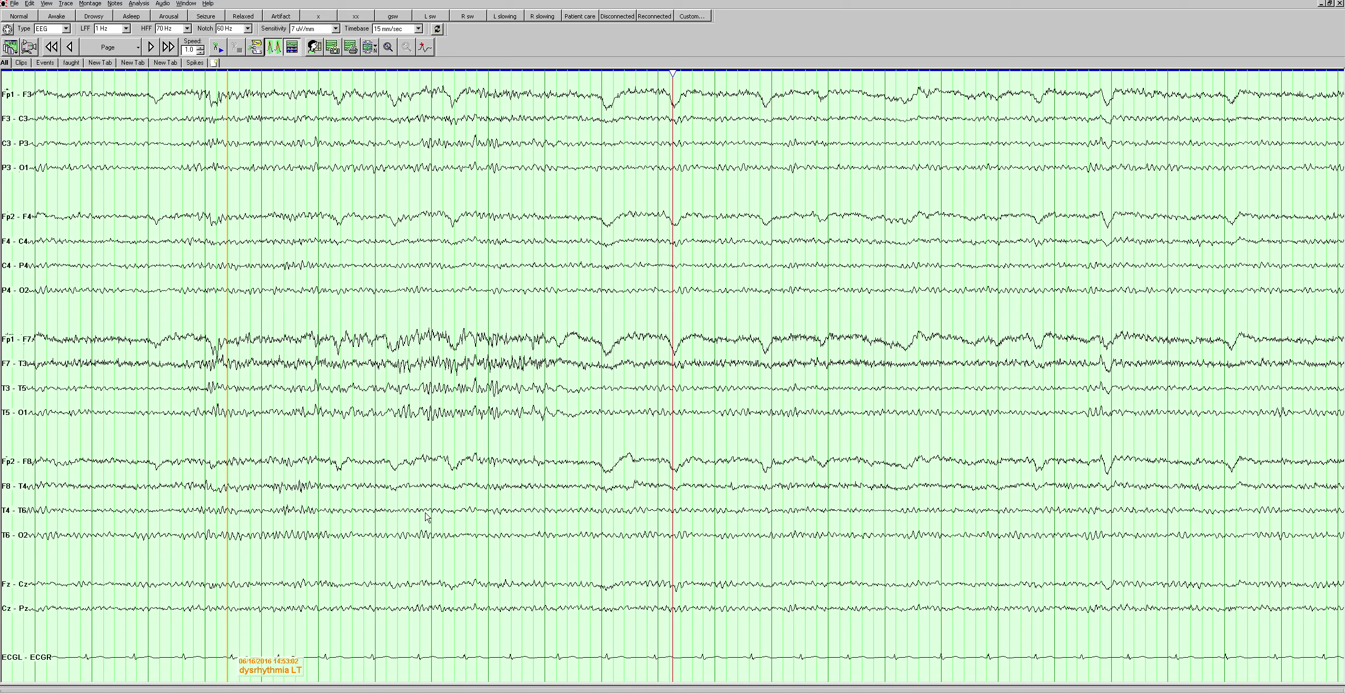
right_click(492, 442)
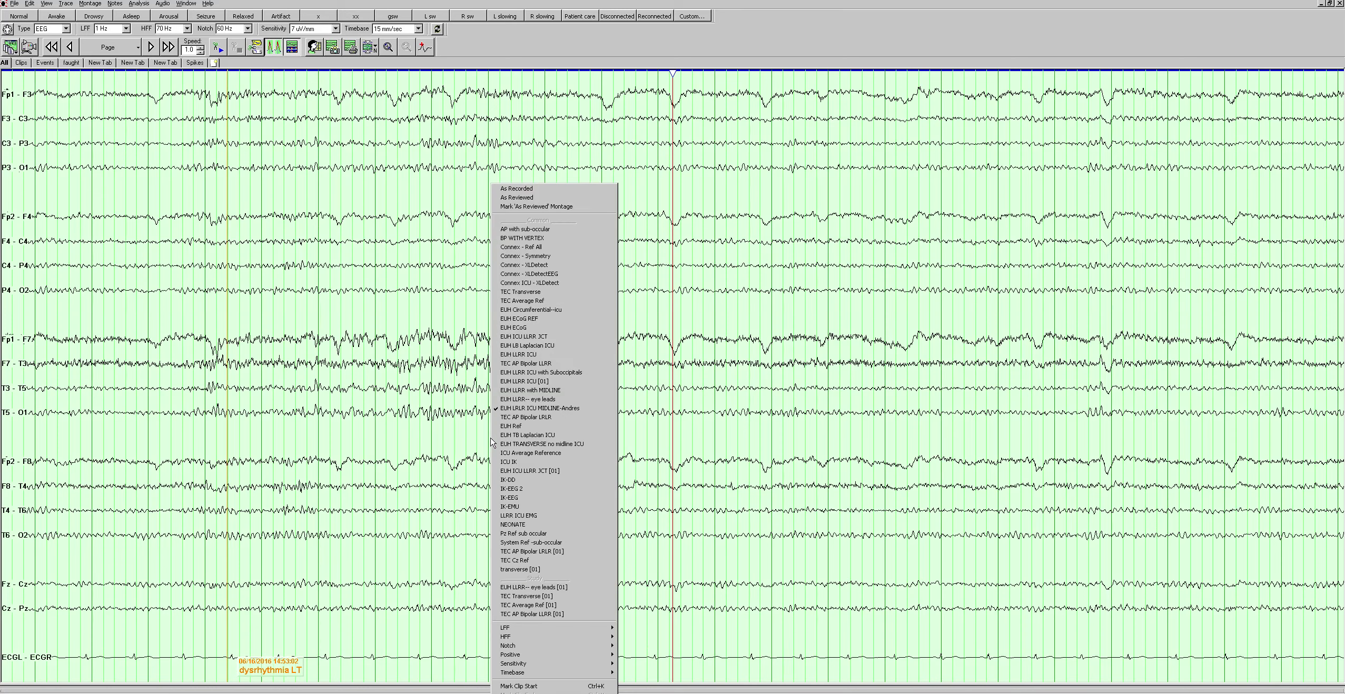
click(548, 560)
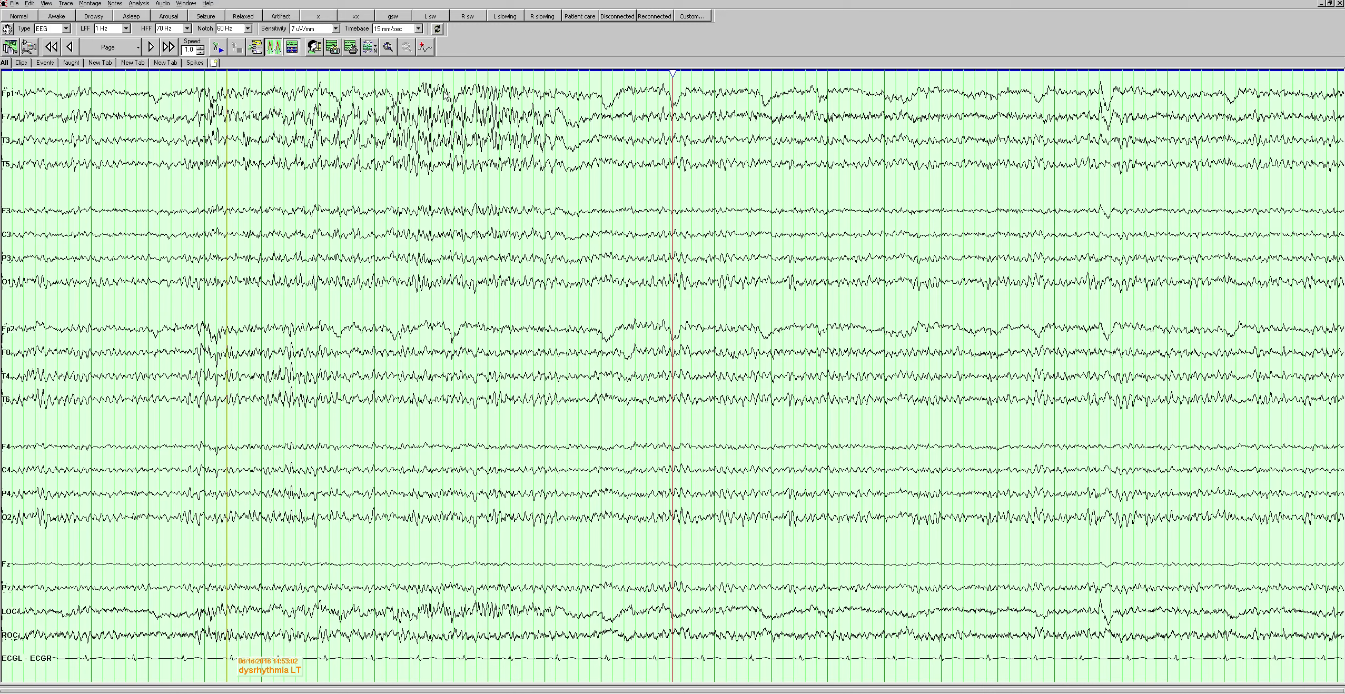
right_click(481, 355)
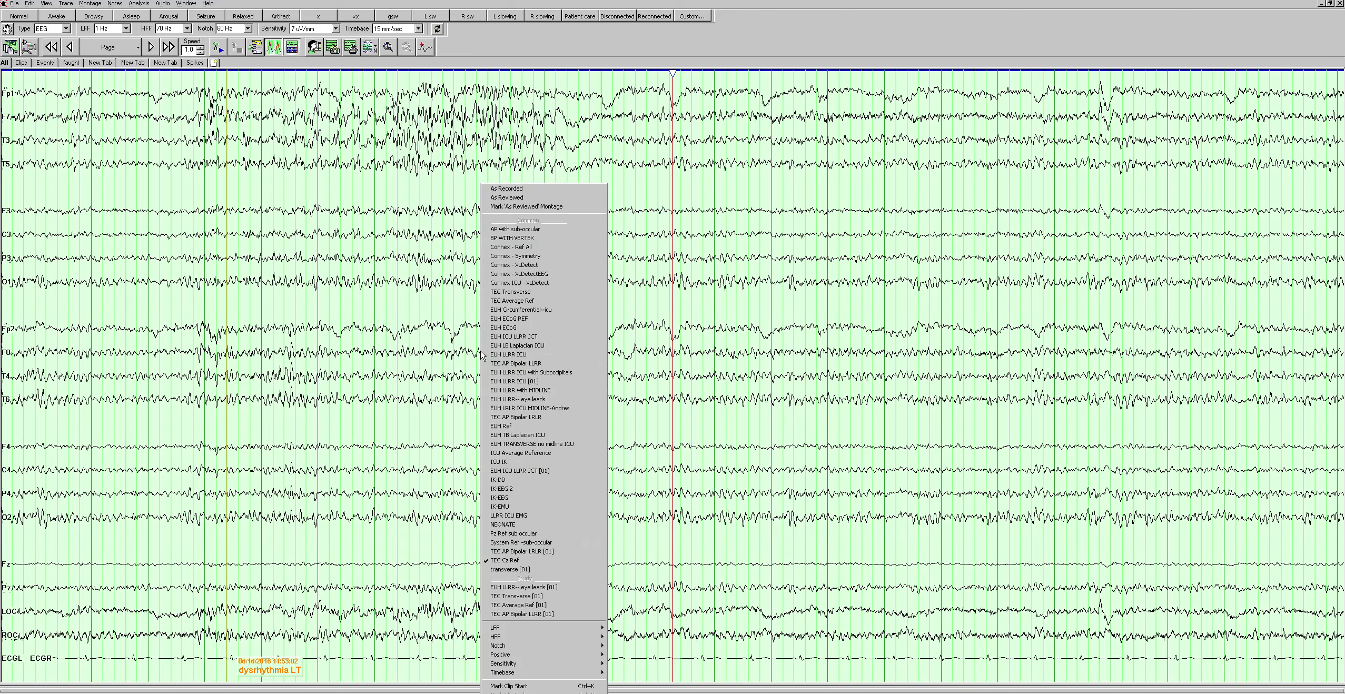
click(565, 409)
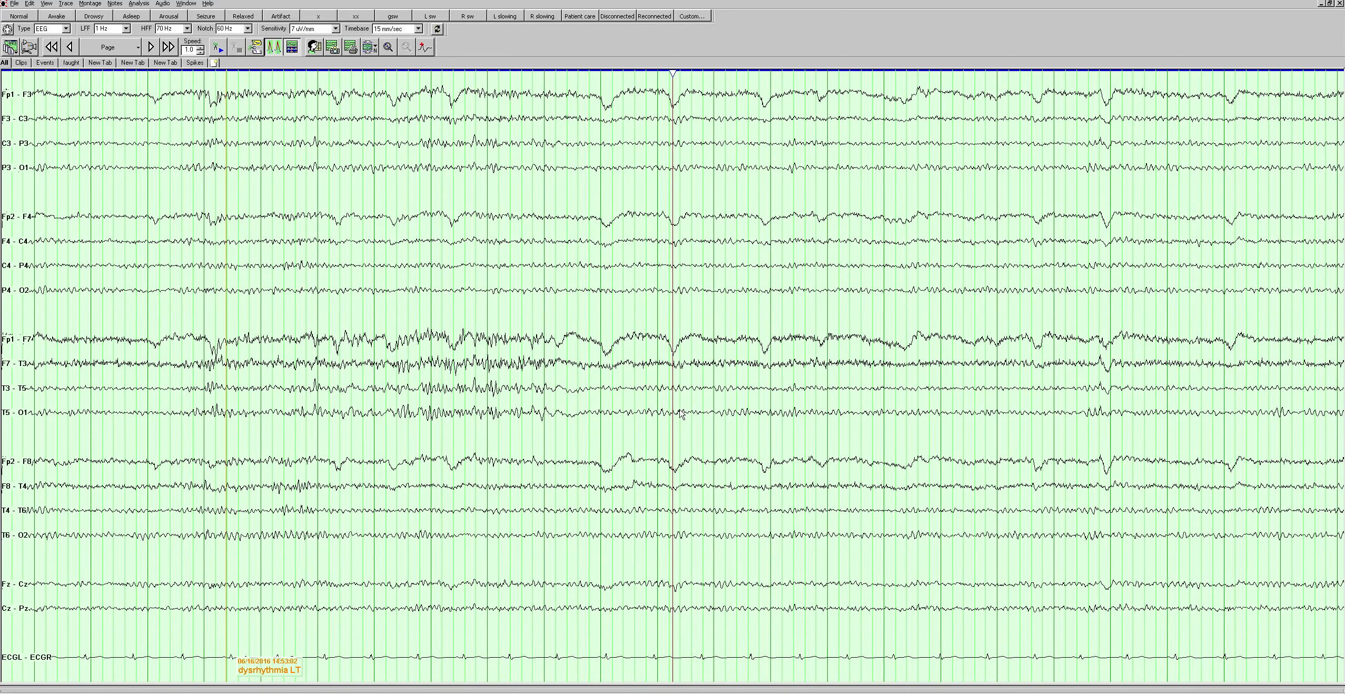
- Page forward past the LT slowing page to the '5 sec run of LT slow dysrhythmia' annotation
key(Page_Down)
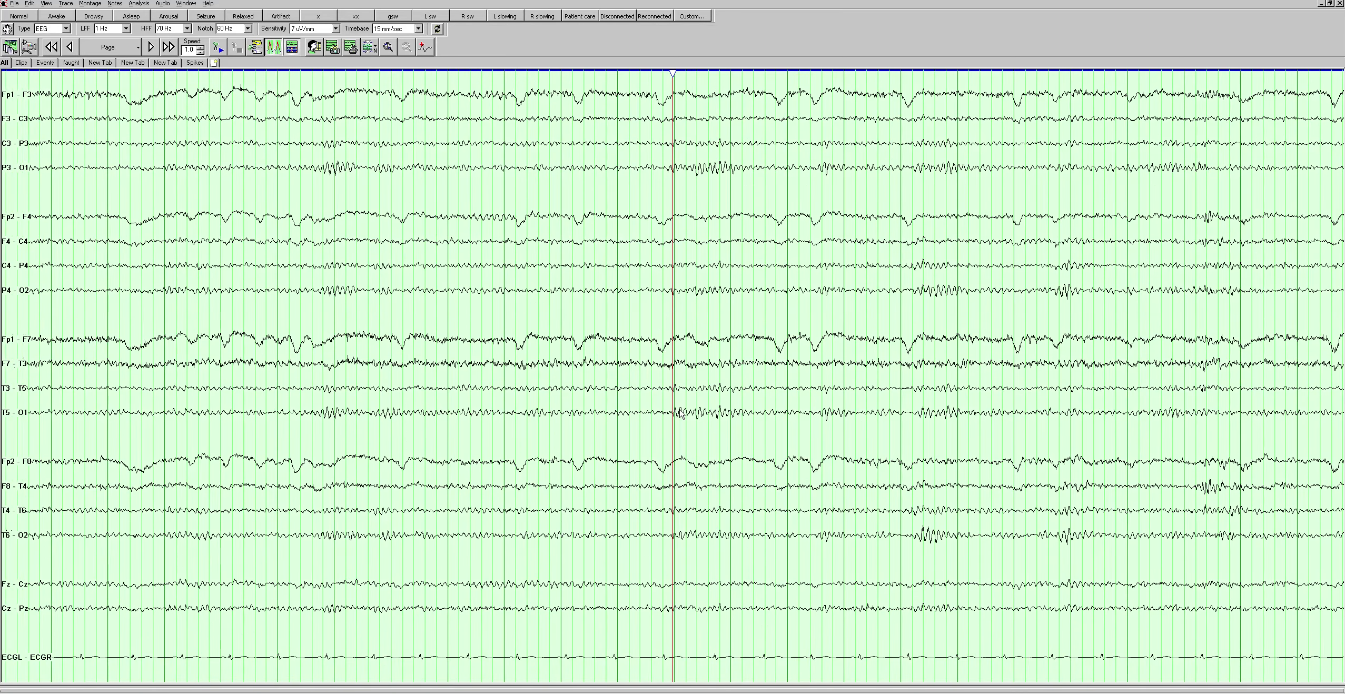
key(Page_Down)
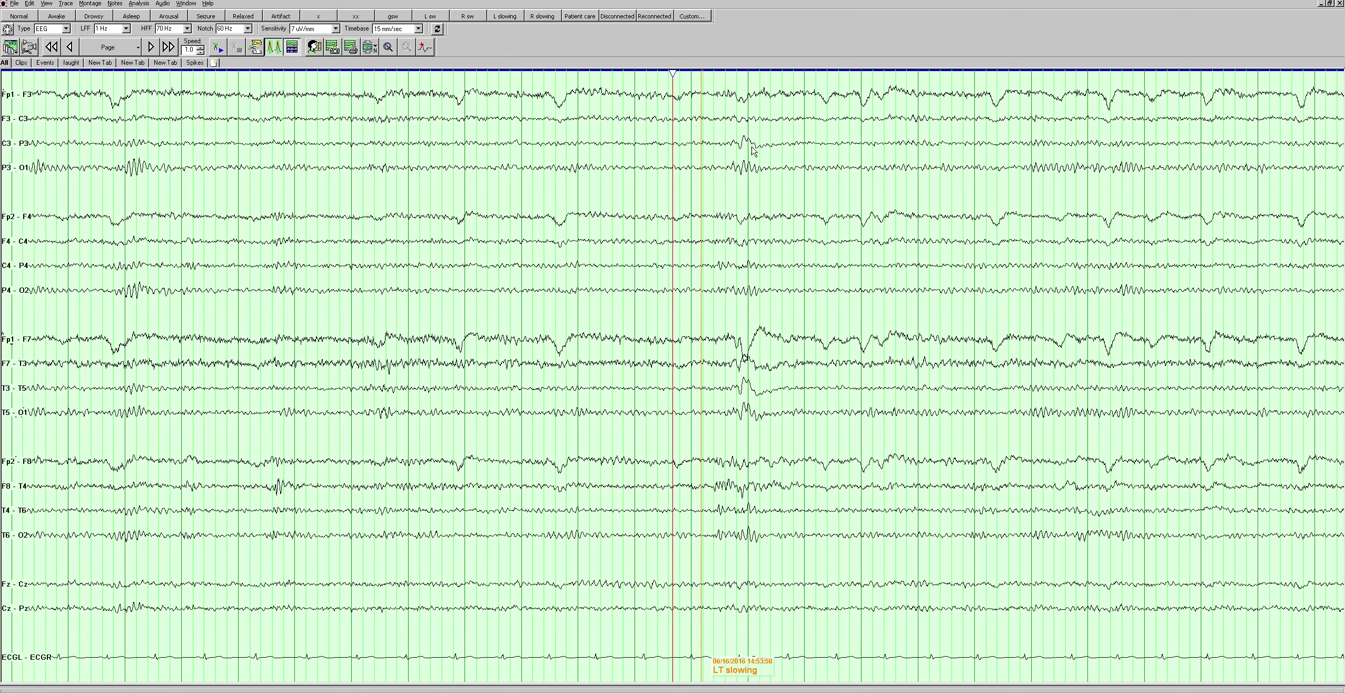
key(Page_Down)
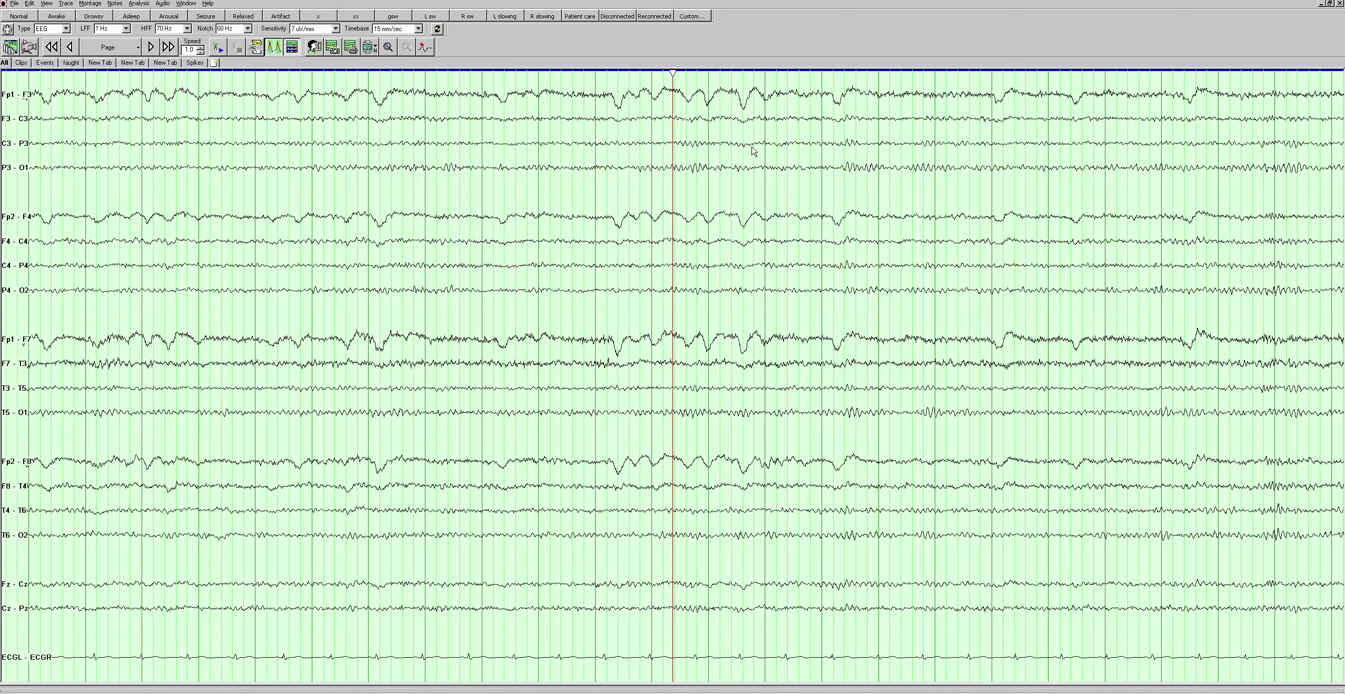
key(Page_Down)
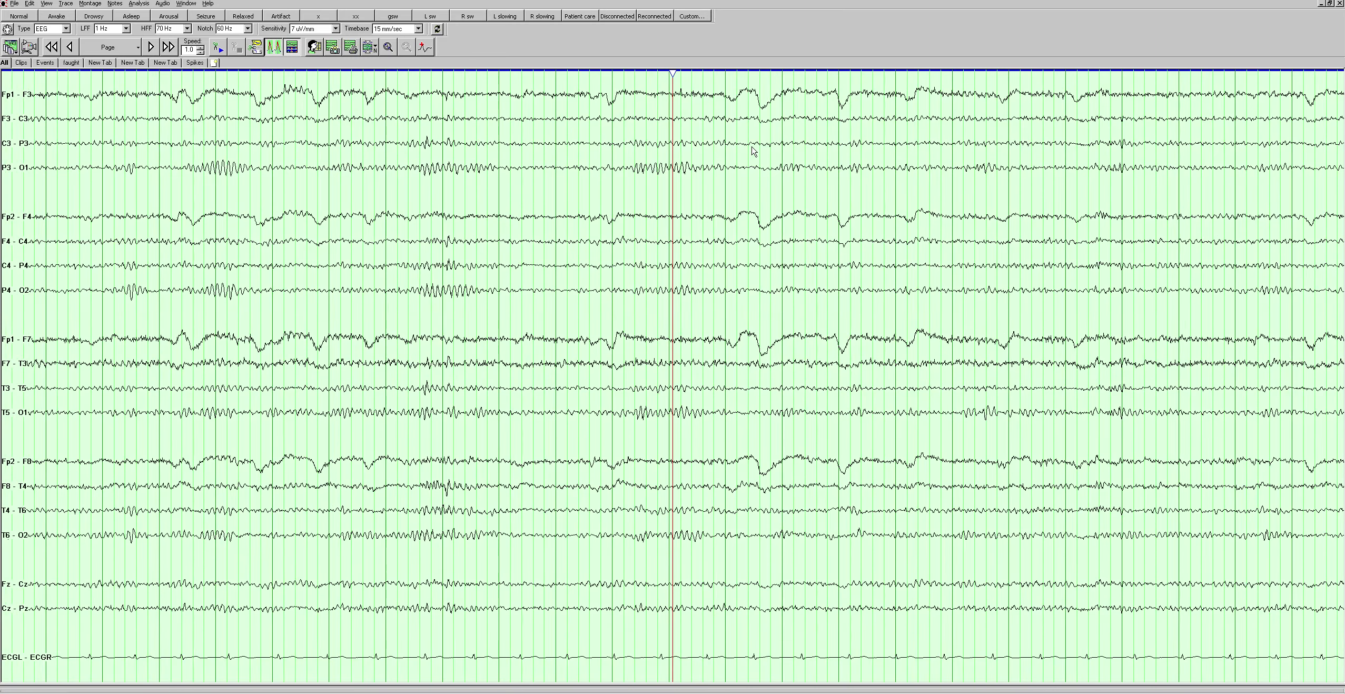
key(Page_Down)
key(Page_Down)
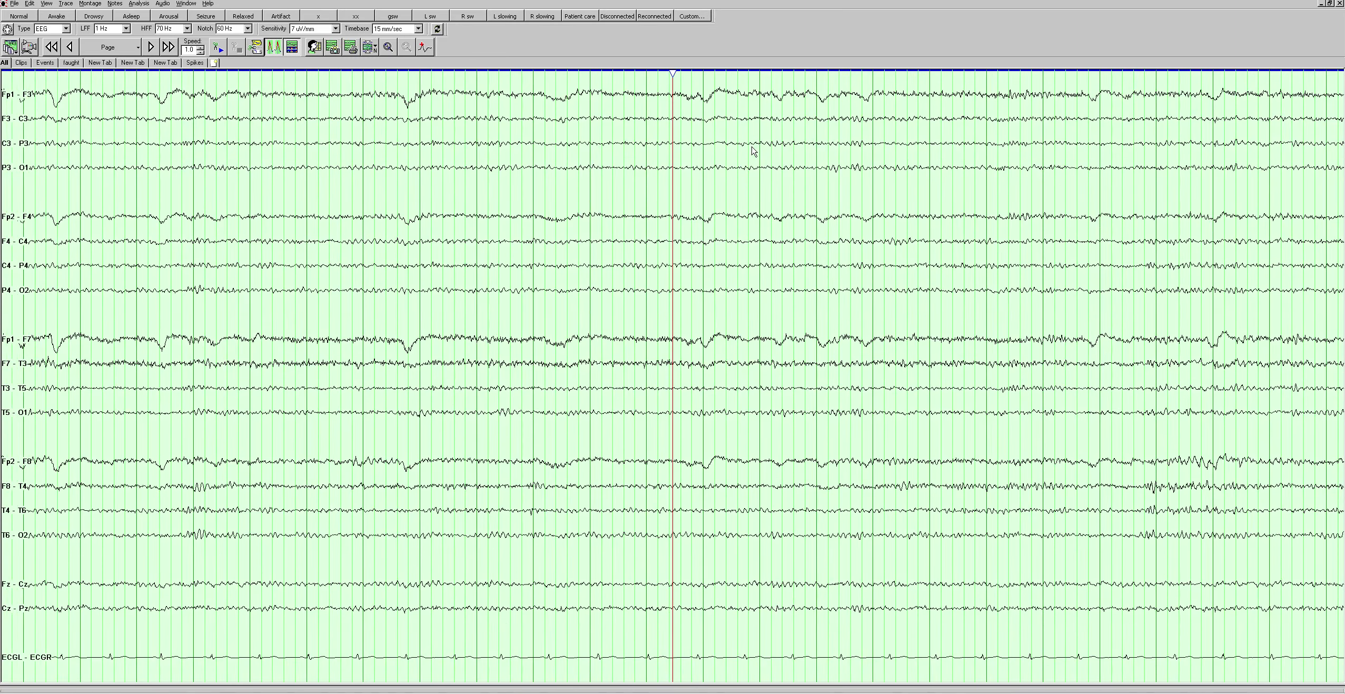
key(Page_Down)
key(Page_Down)
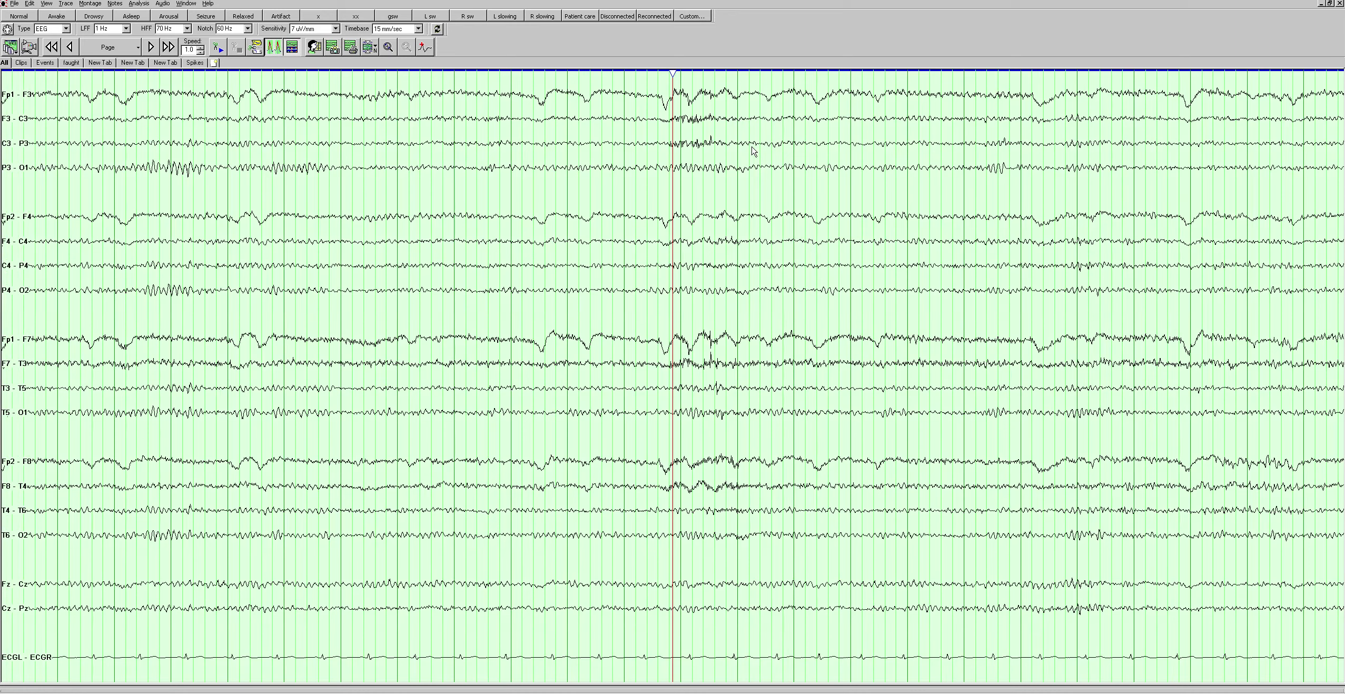
key(Page_Down)
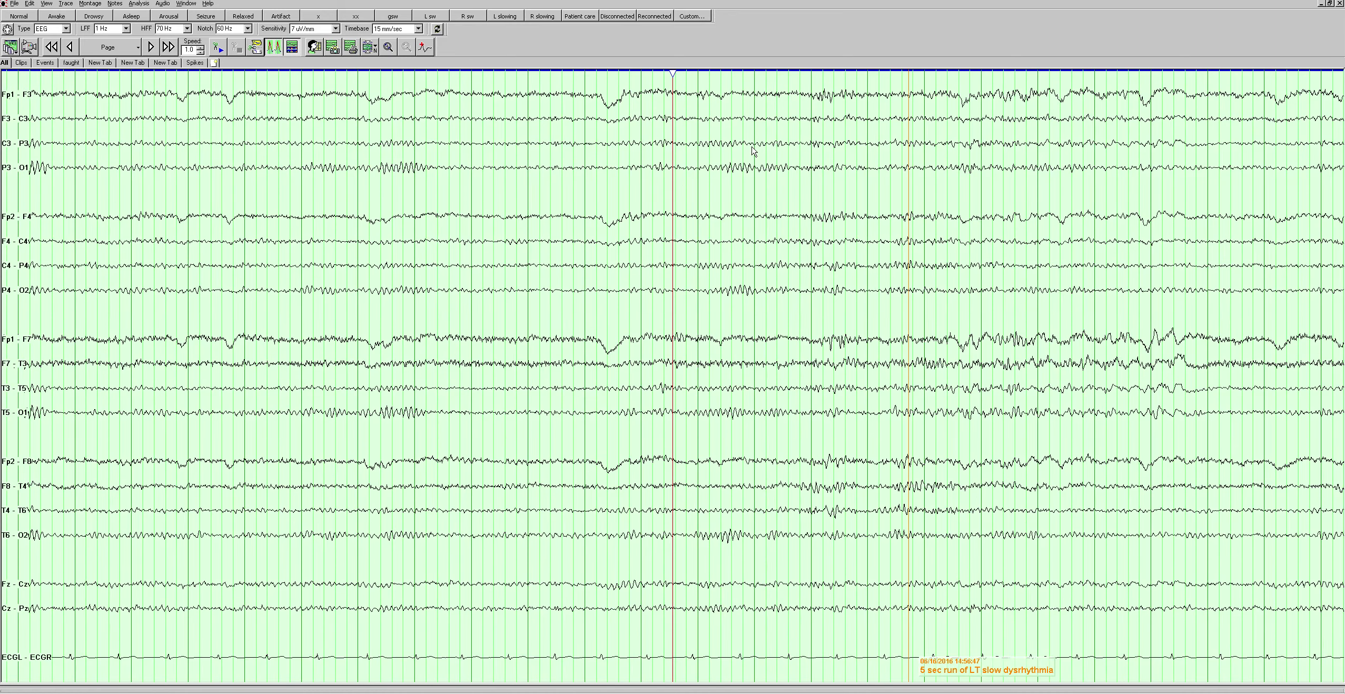
- Centre the '5 sec run of LT slow dysrhythmia' annotation by shifting the page left
drag(606, 258, 375, 264)
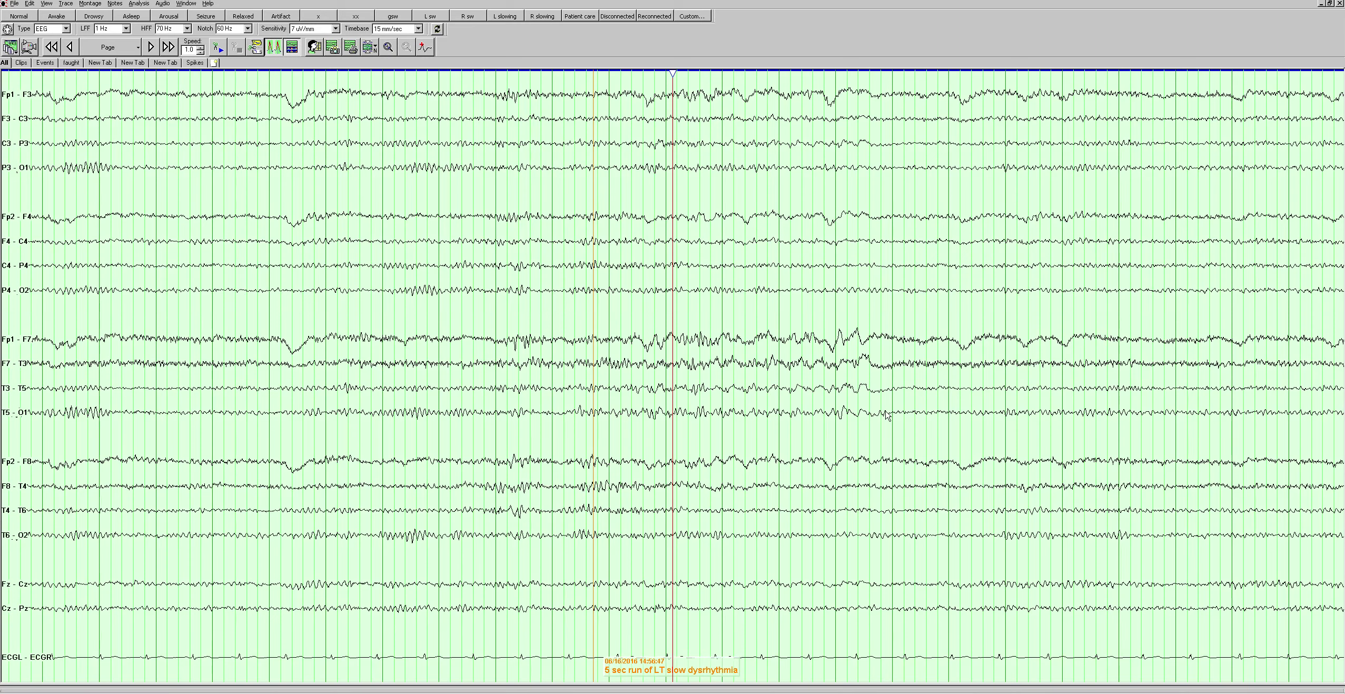
- Page past the LT slow/sharp and LT sharp events to the 1.0 Hz photic page at 15:01:30
key(Page_Down)
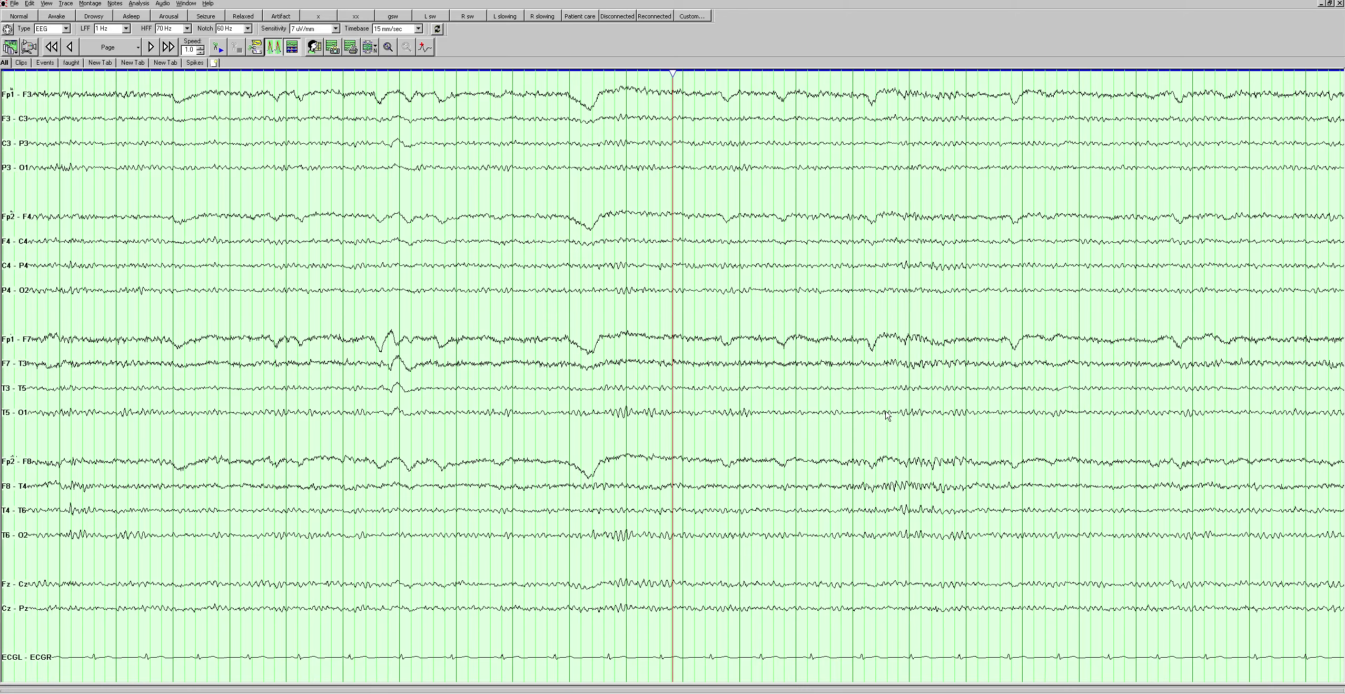
key(Page_Down)
key(Page_Down)
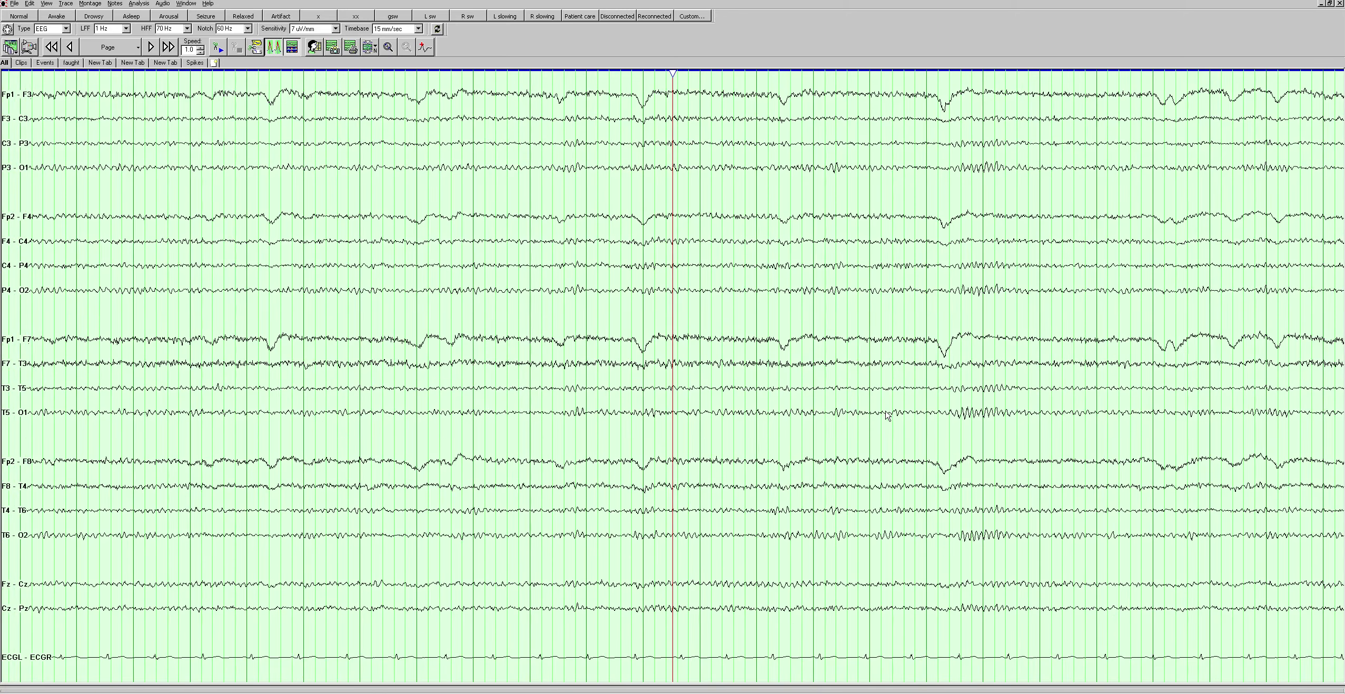
key(Page_Down)
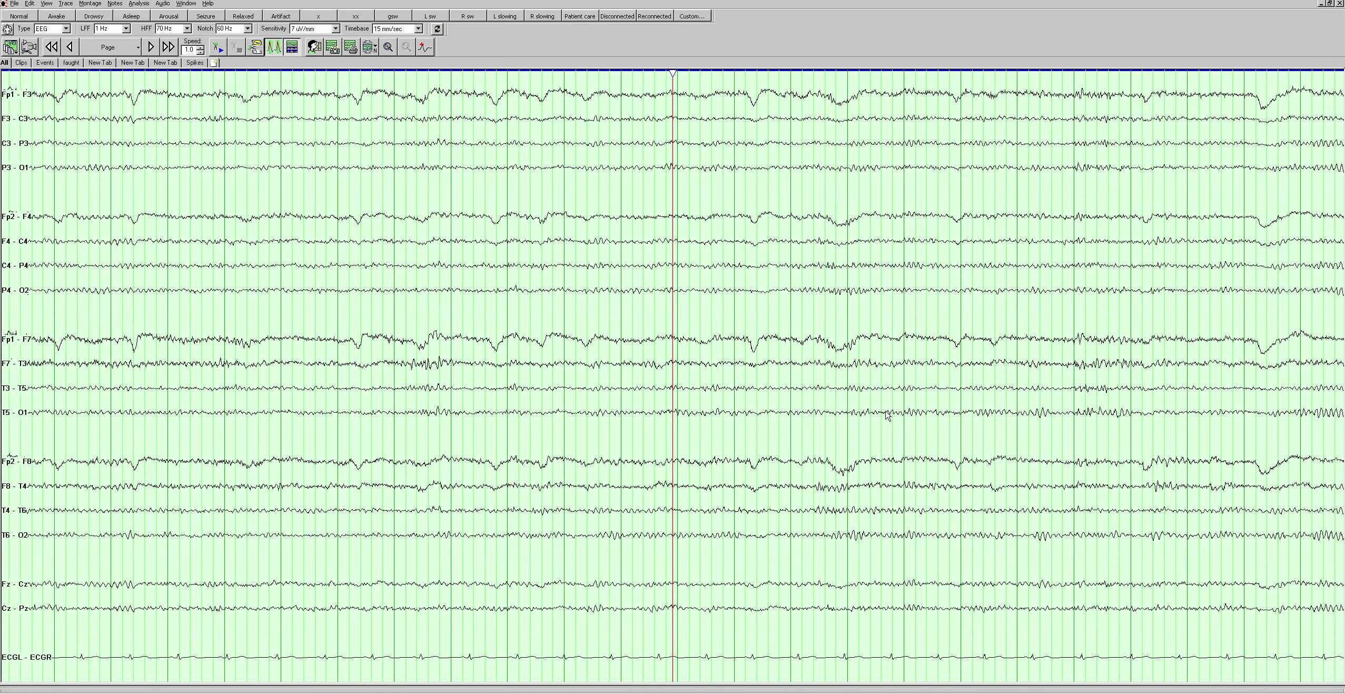
key(Page_Down)
key(Page_Down)
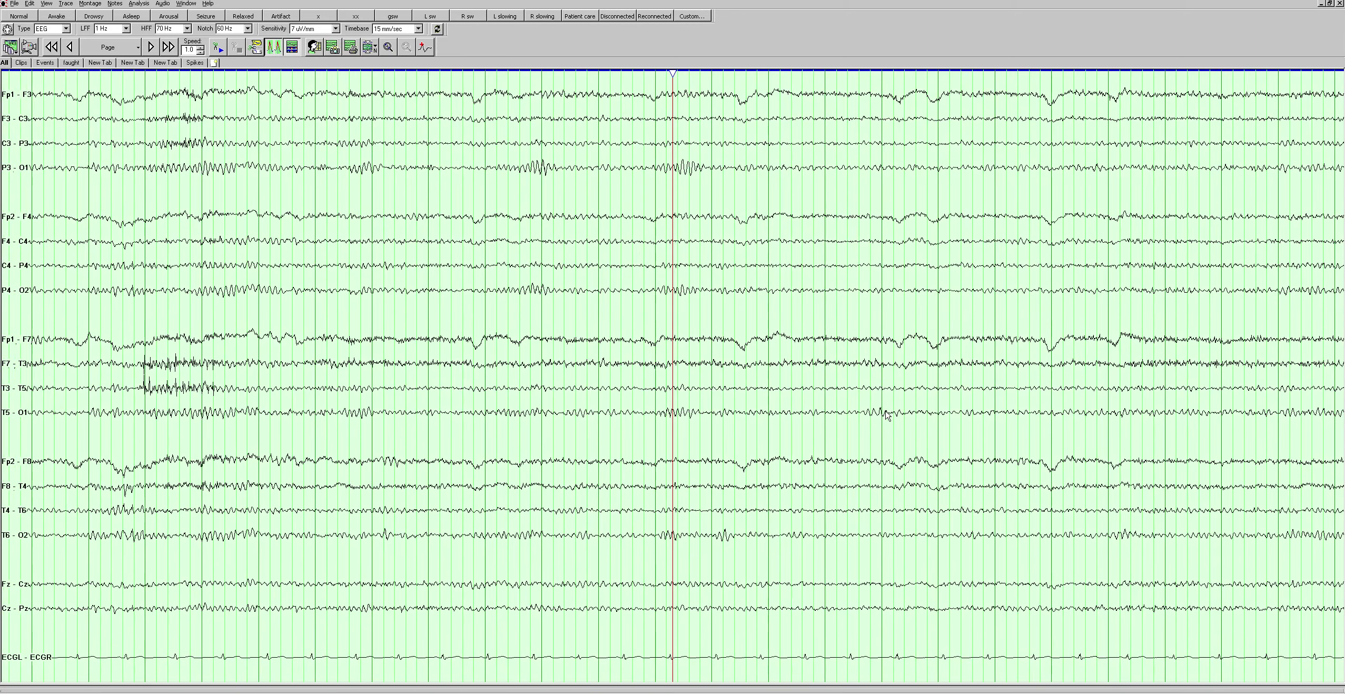
key(Page_Down)
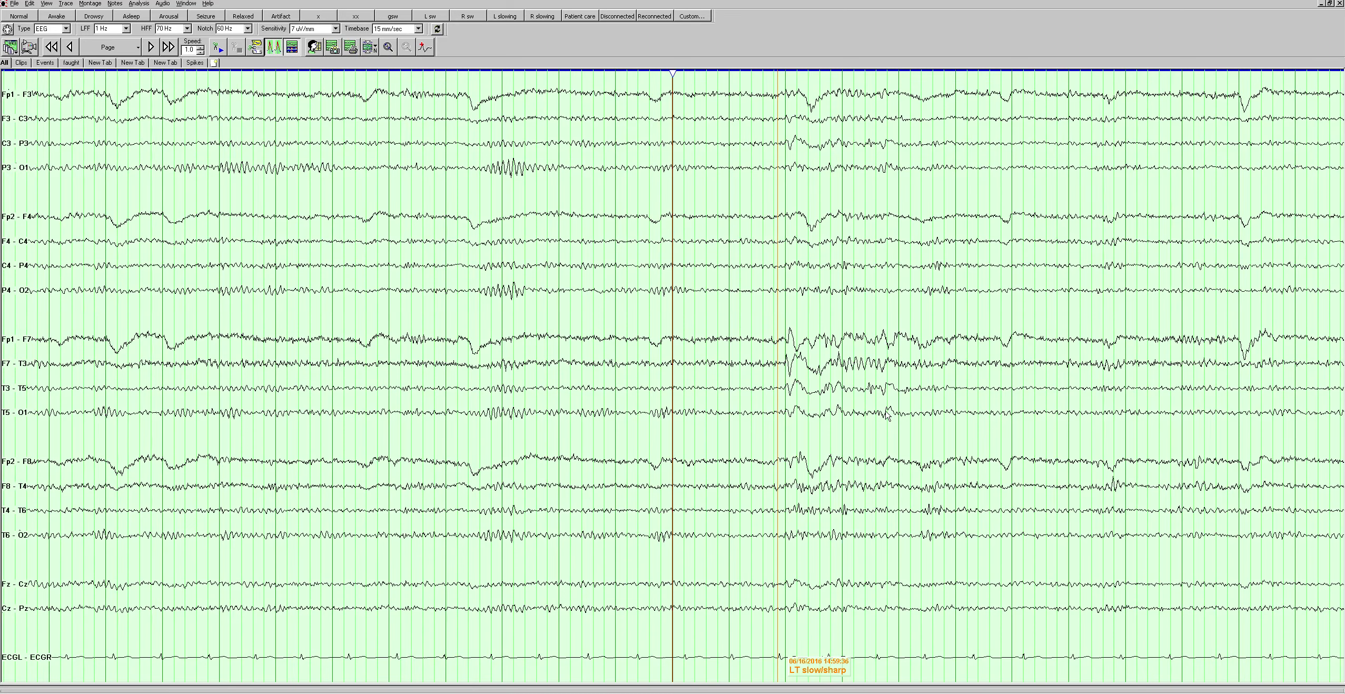
key(Page_Down)
key(Page_Down)
key(Page_Down)
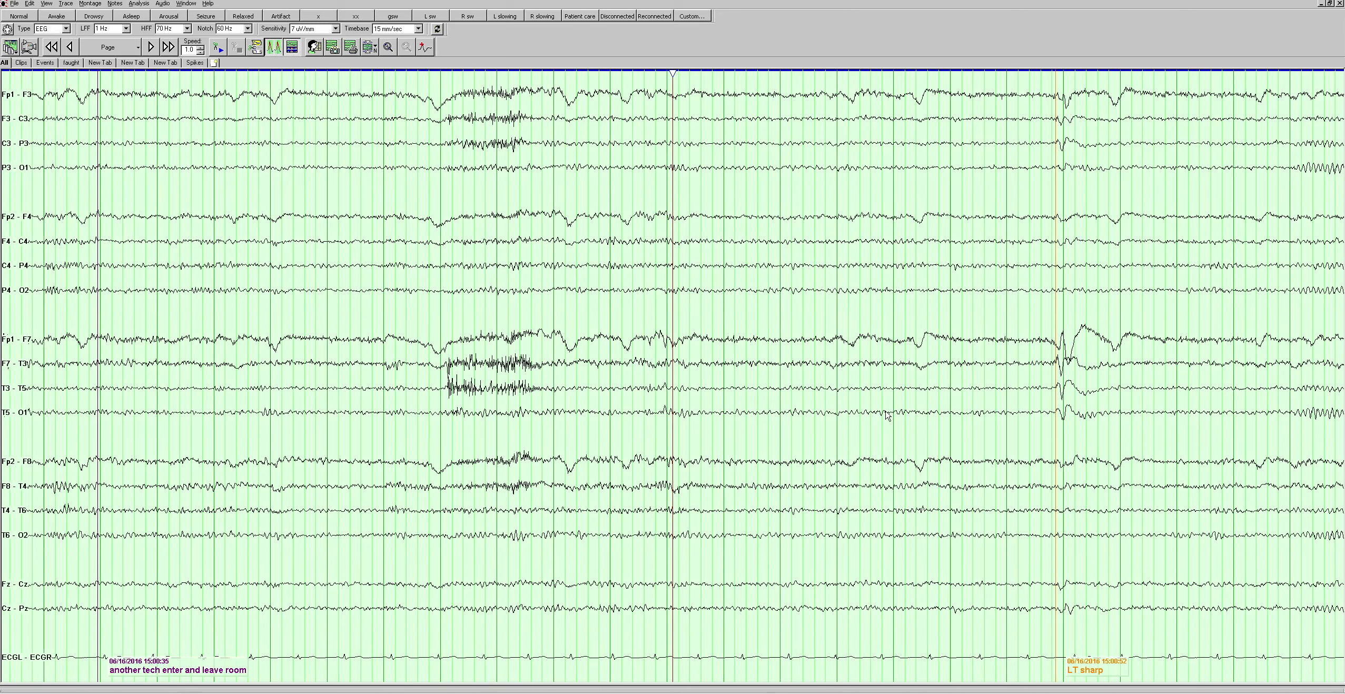
key(Page_Down)
key(Page_Down)
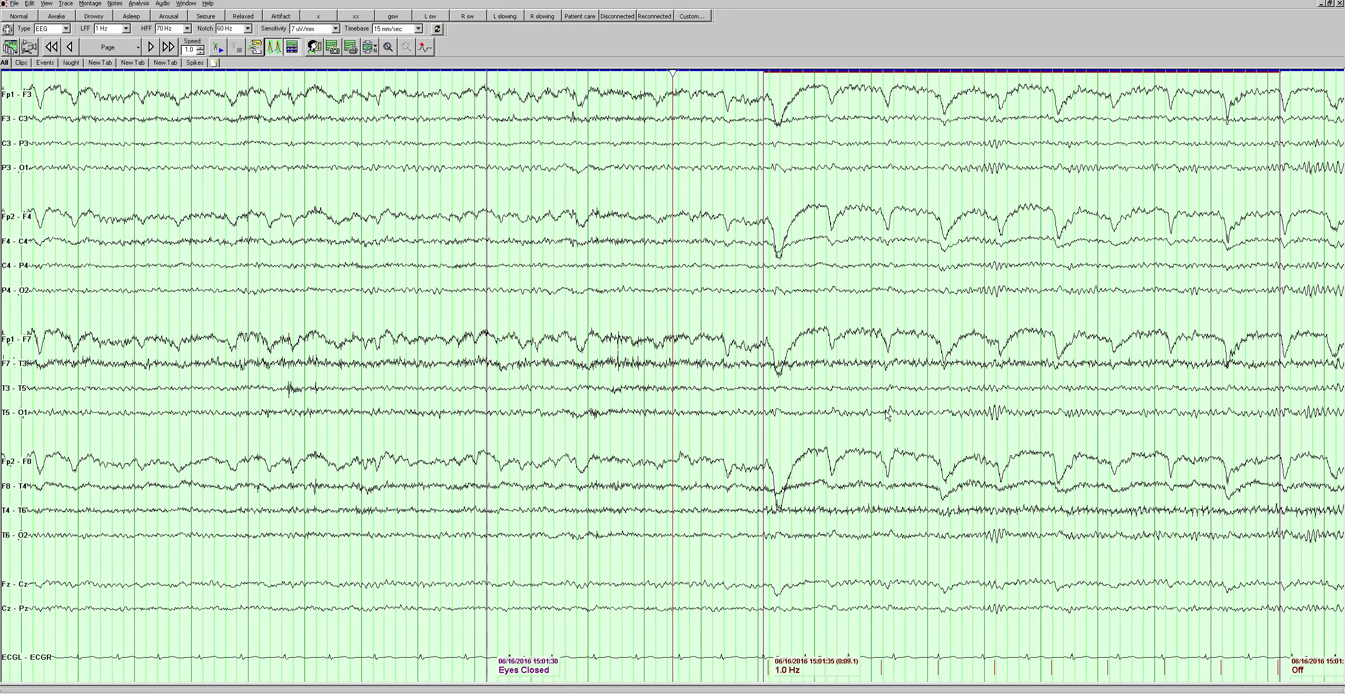
- Page through the 3.0–21.0 Hz photic runs to the final Eyes Open page at 15:06:18
key(Page_Down)
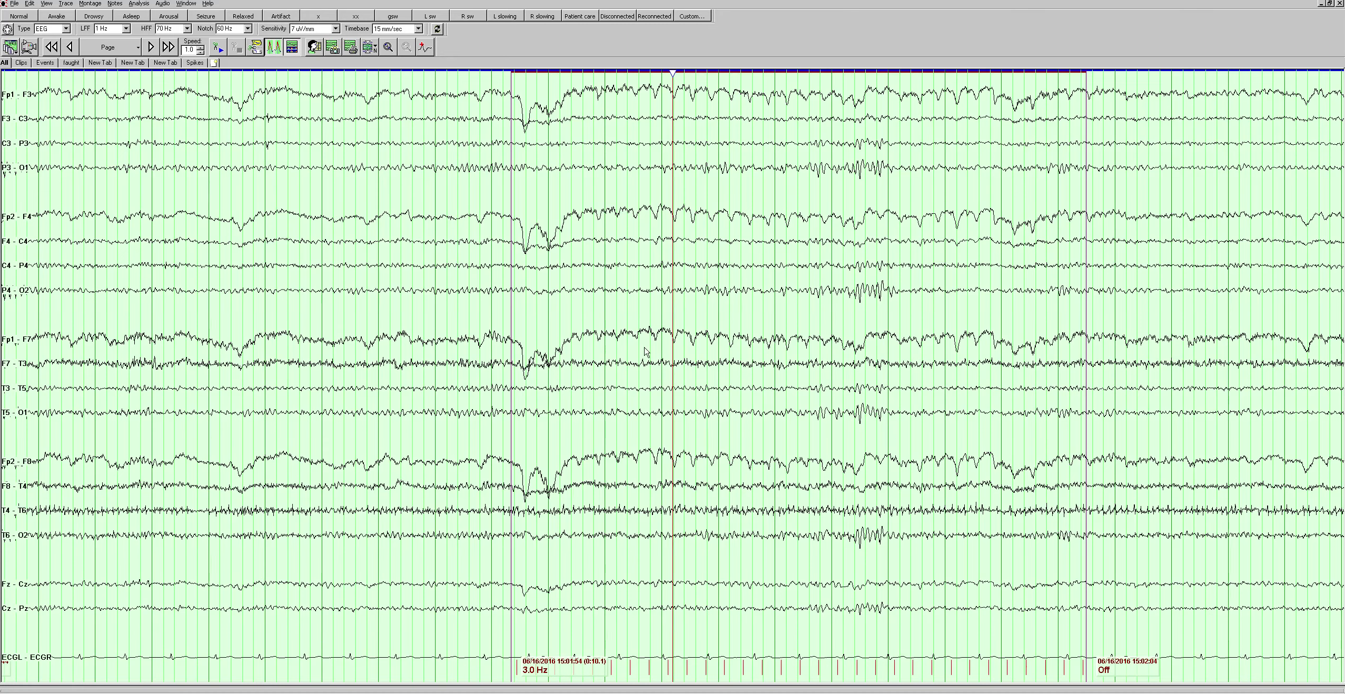
key(Page_Down)
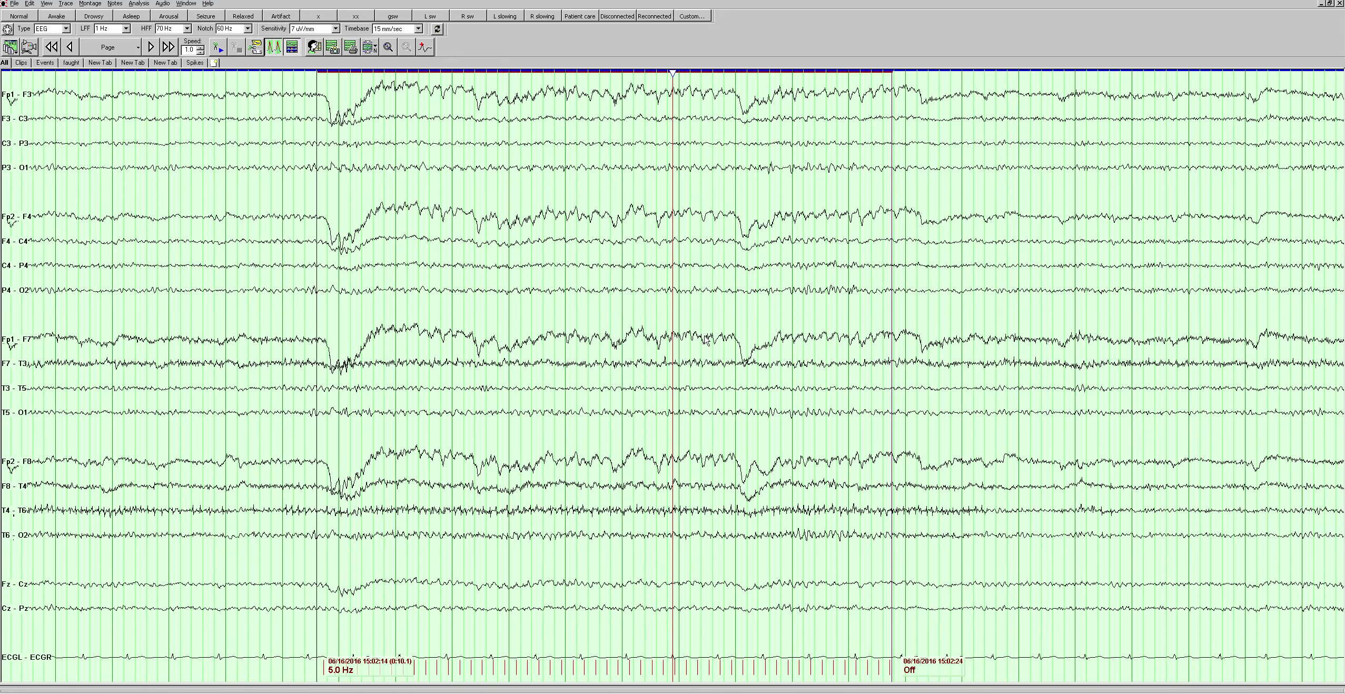
key(Page_Down)
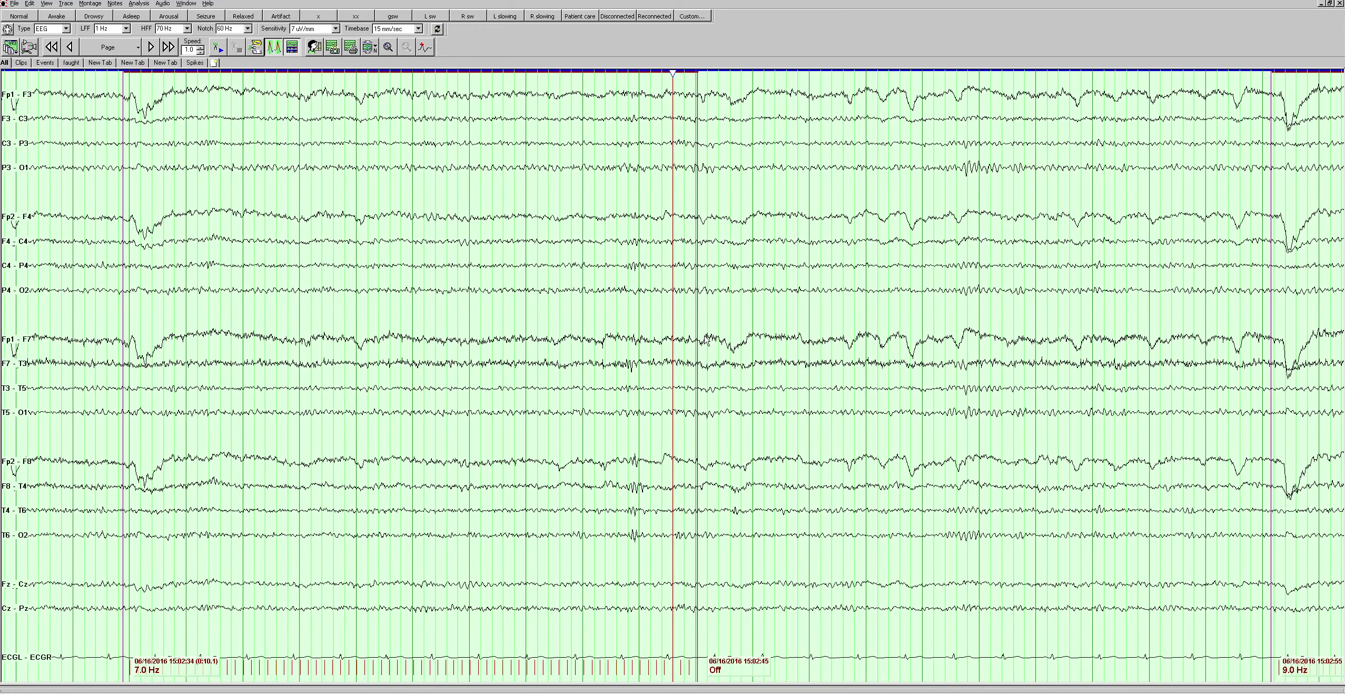
key(Page_Down)
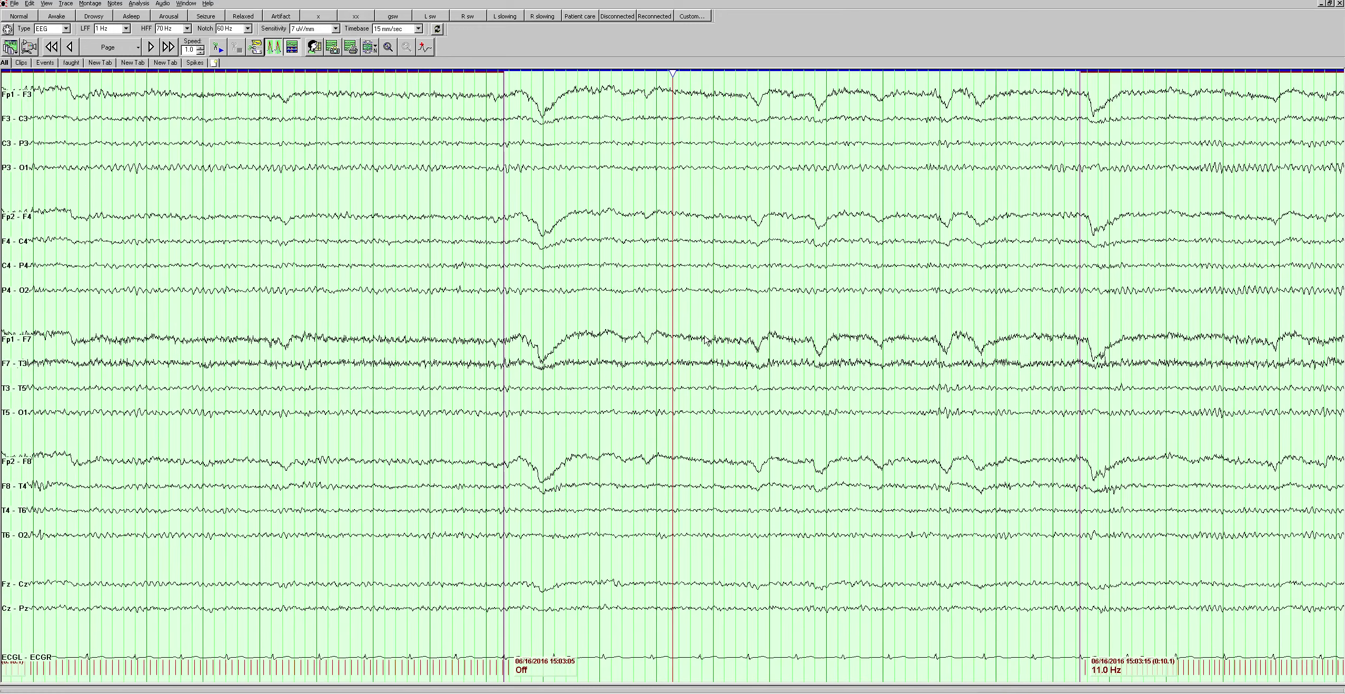
key(Page_Down)
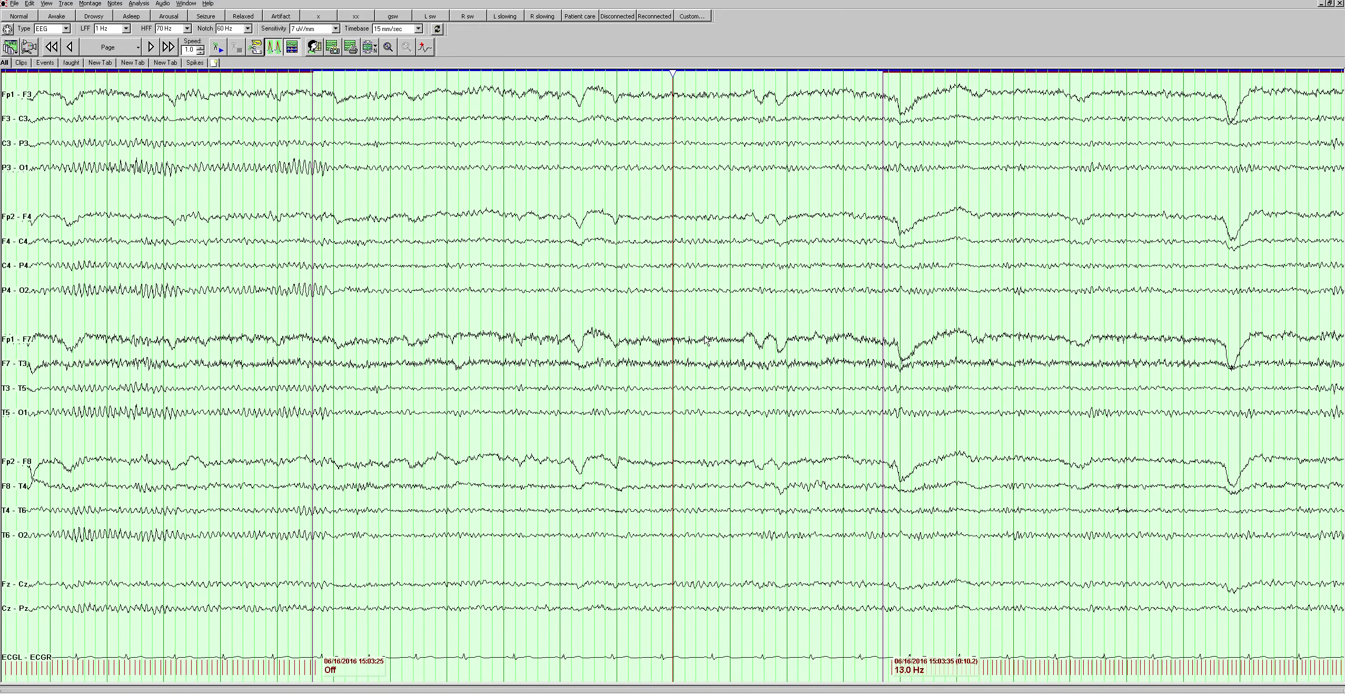
key(Page_Down)
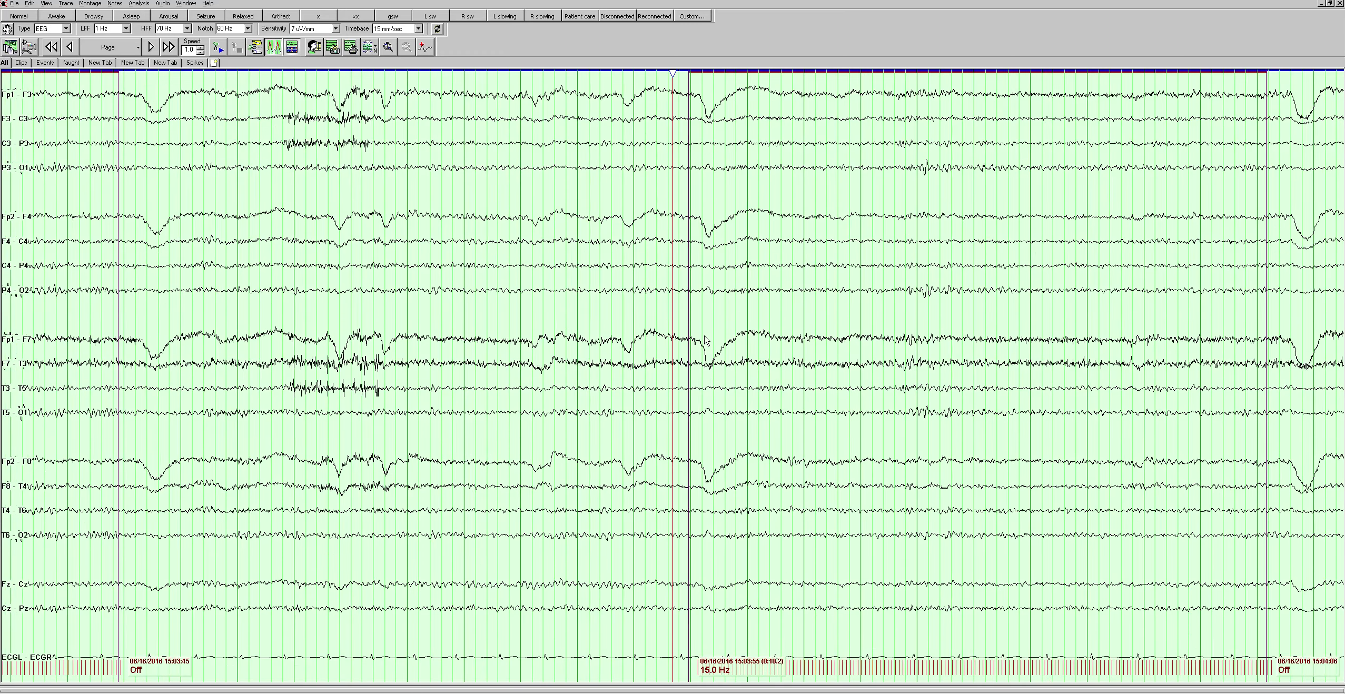
key(Page_Down)
key(Page_Down)
key(Page_Down)
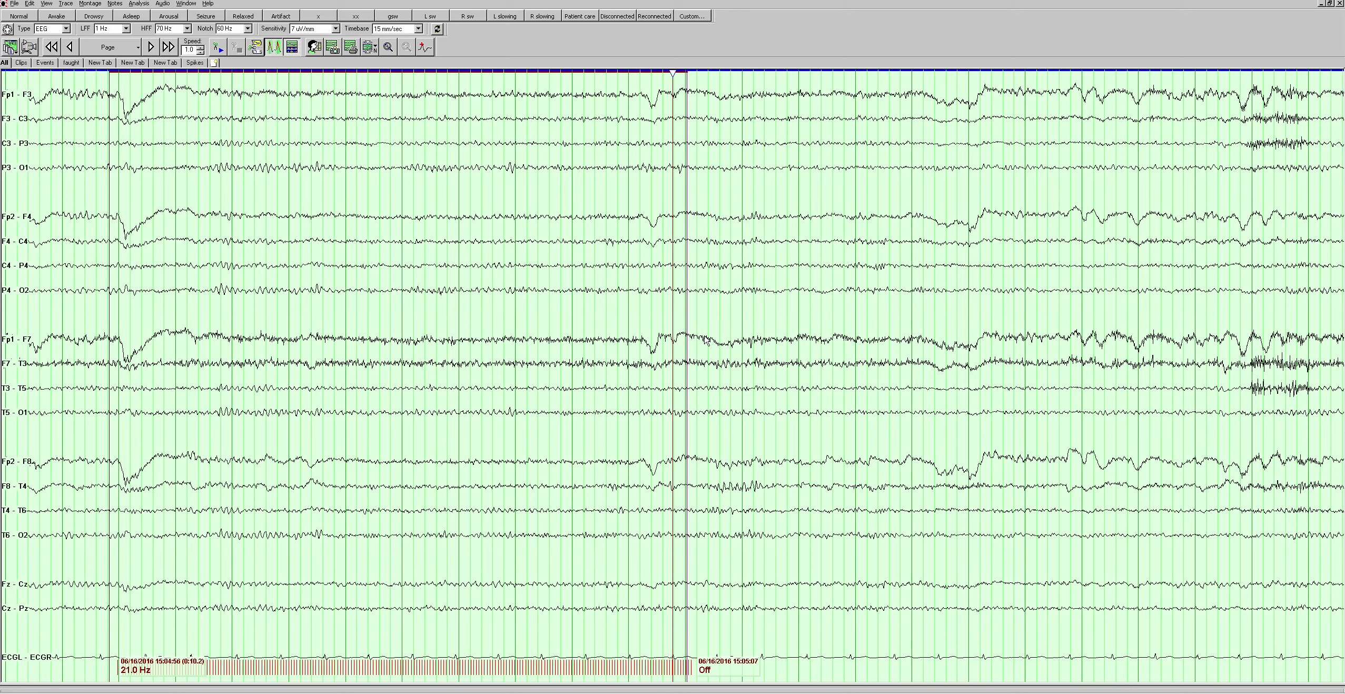
key(Page_Down)
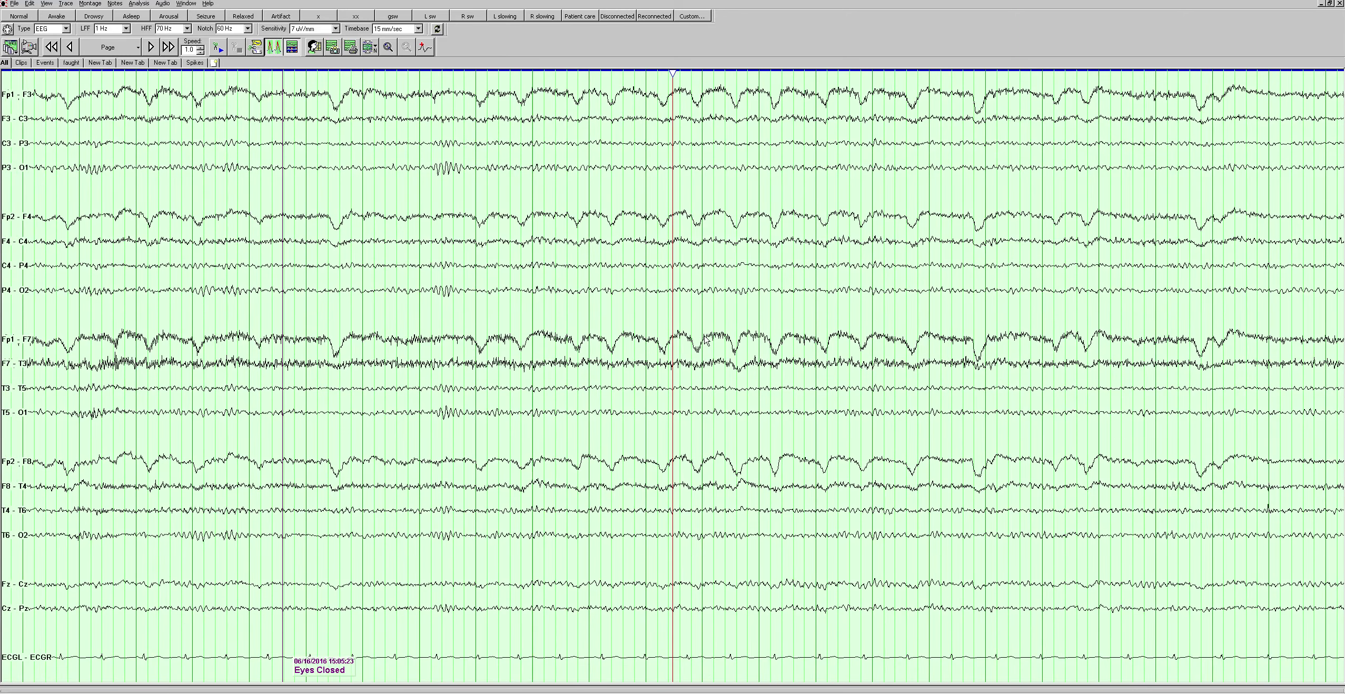
key(Page_Down)
key(Page_Down)
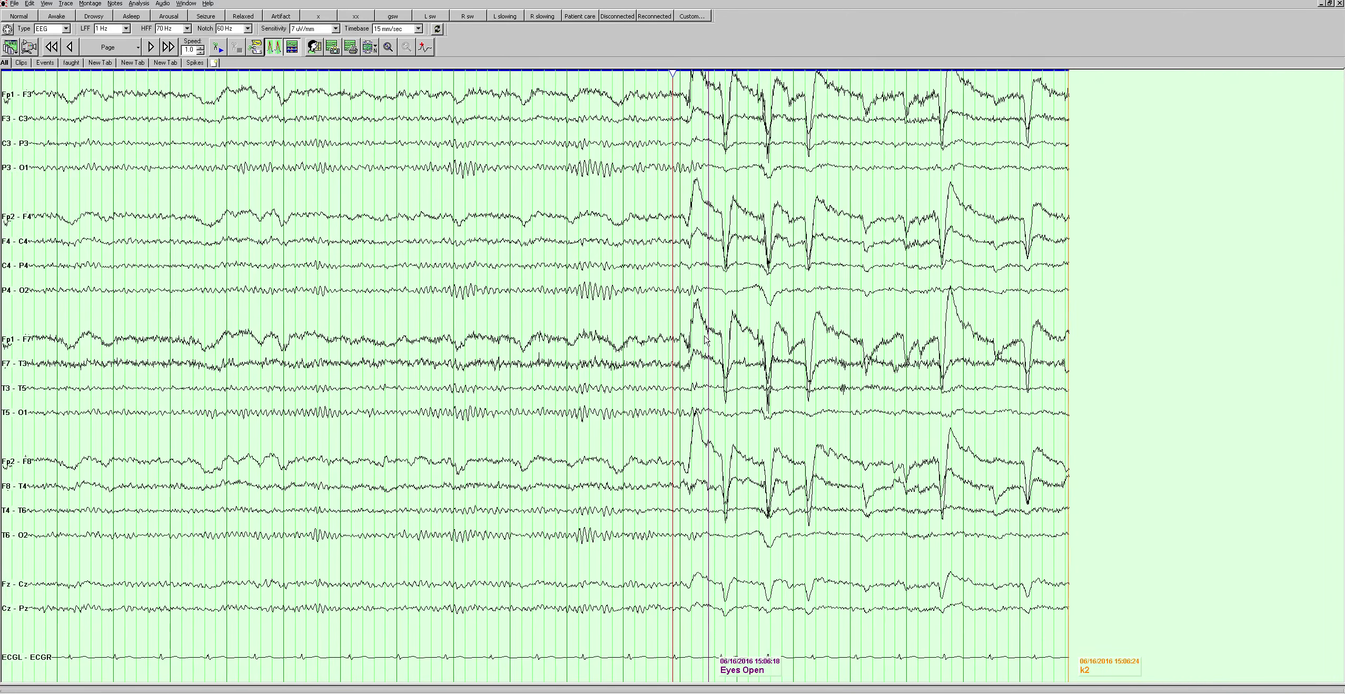